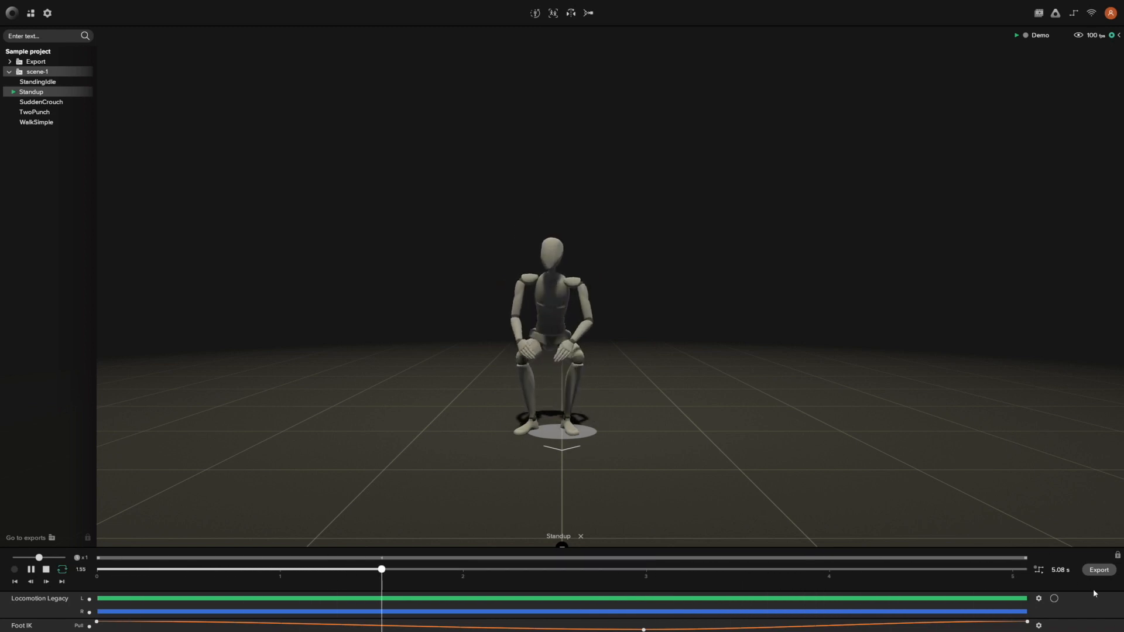
# Step: Export the Standup clip from scene-1 as a binary FBX using the Mixamo skeleton
pyautogui.click(1093, 573)
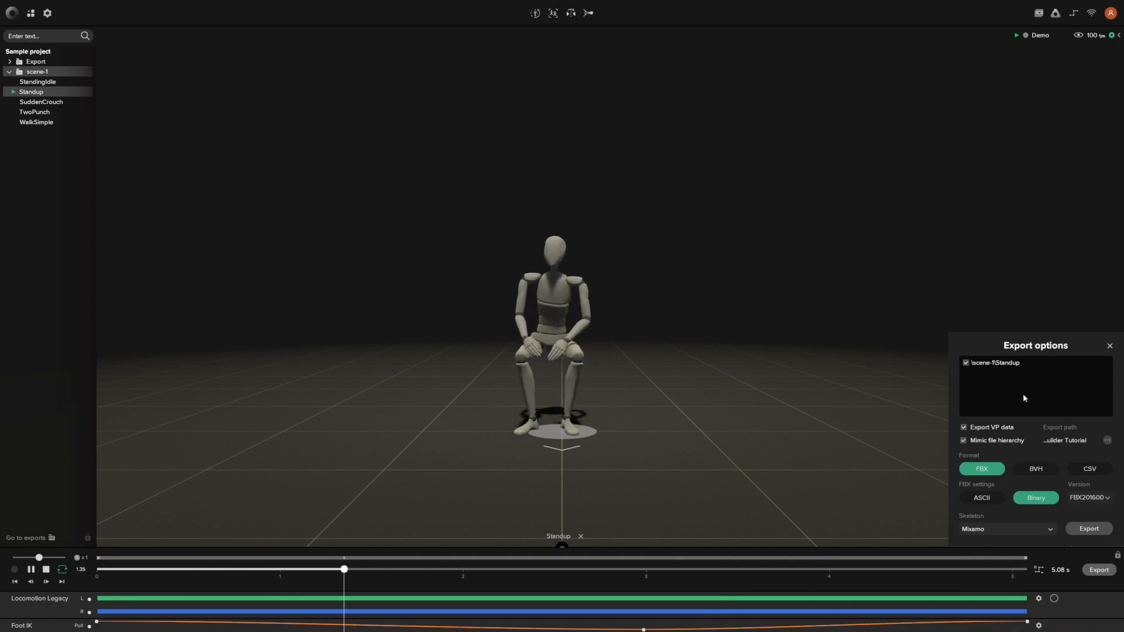
pyautogui.click(1046, 532)
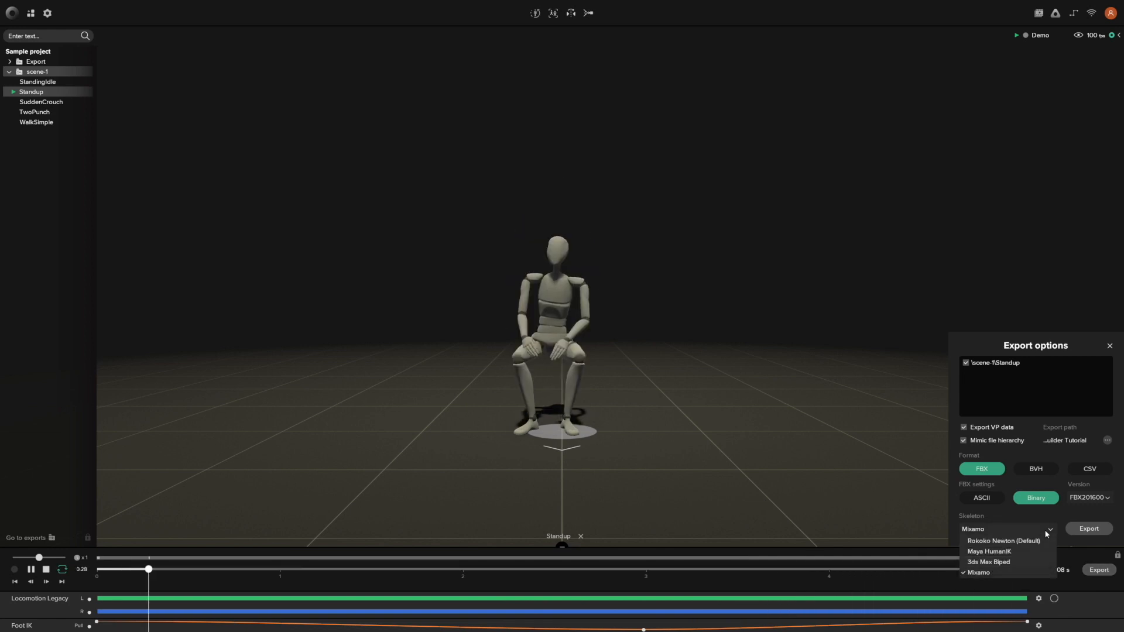
pyautogui.click(1024, 524)
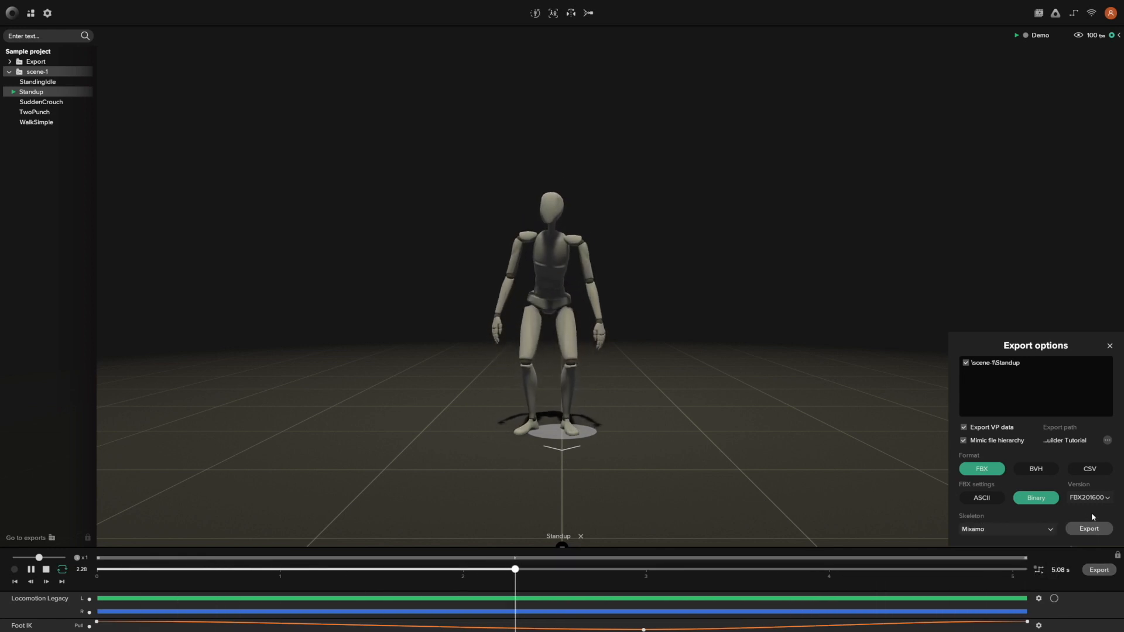
pyautogui.click(1084, 530)
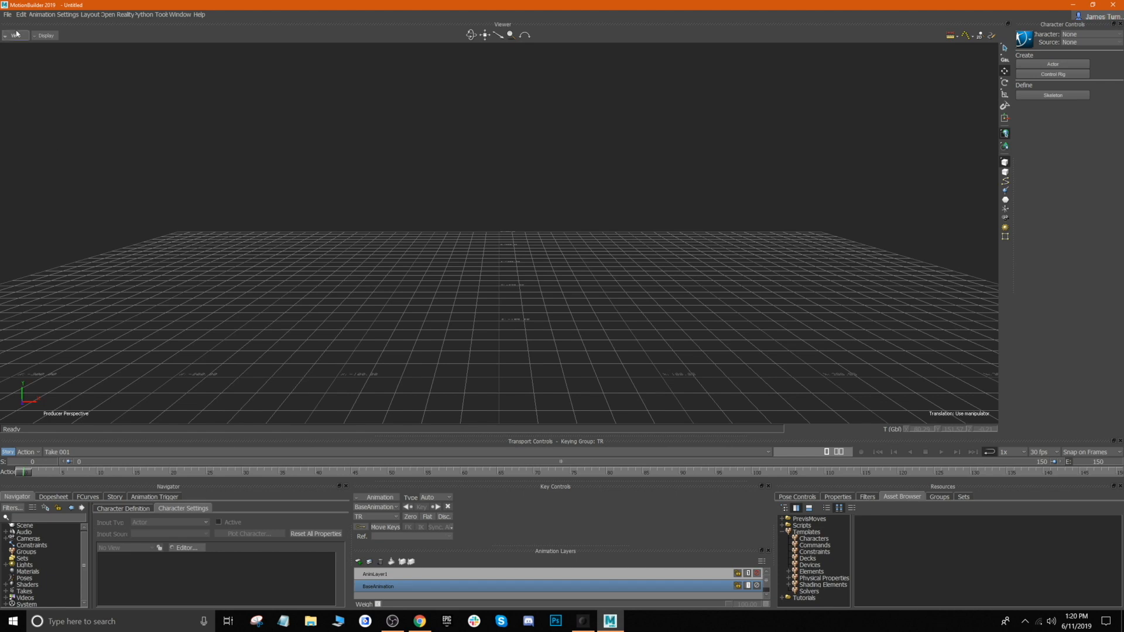
# Step: Switch to MotionBuilder and open the character file man (2) from the Motion Builder Tutorial folder, keeping the default open options
pyautogui.click(8, 14)
pyautogui.click(31, 32)
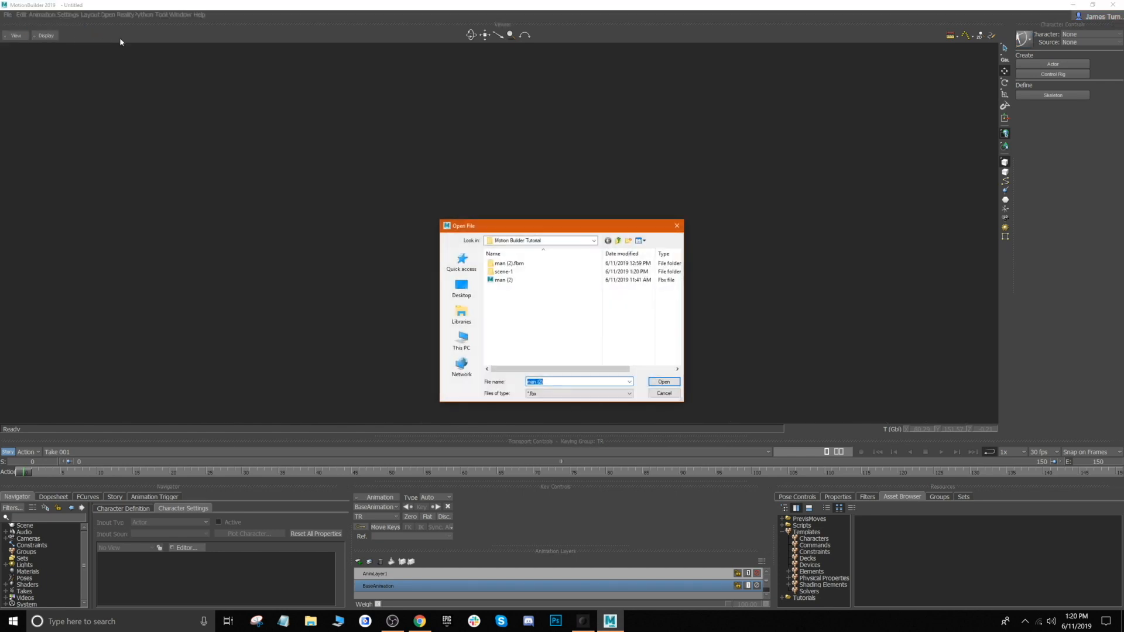
pyautogui.click(508, 280)
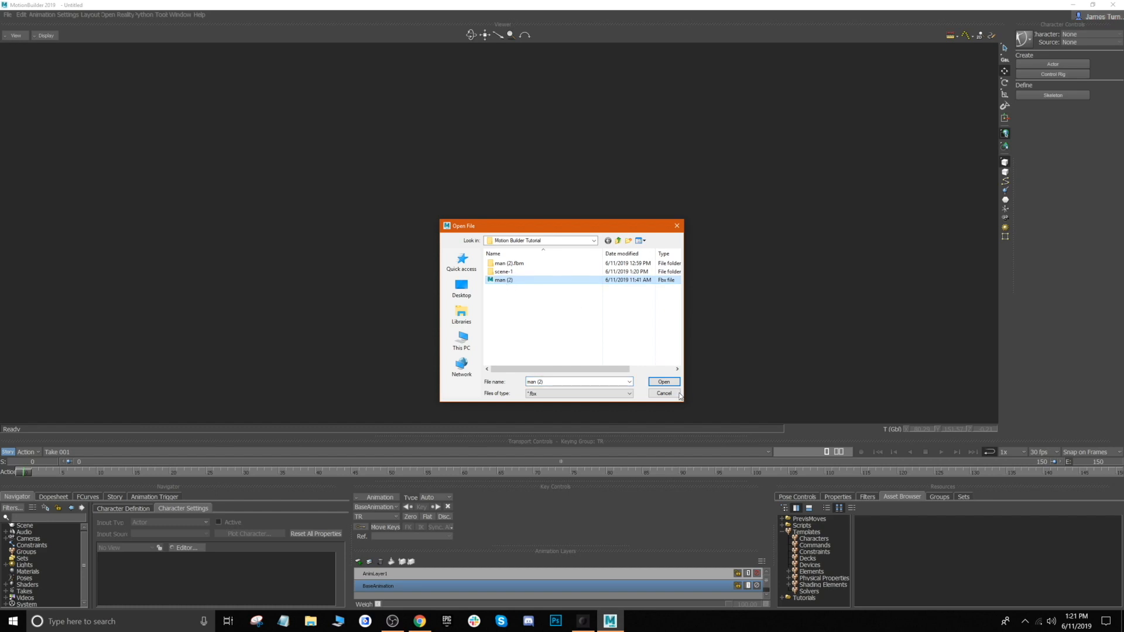
pyautogui.click(664, 382)
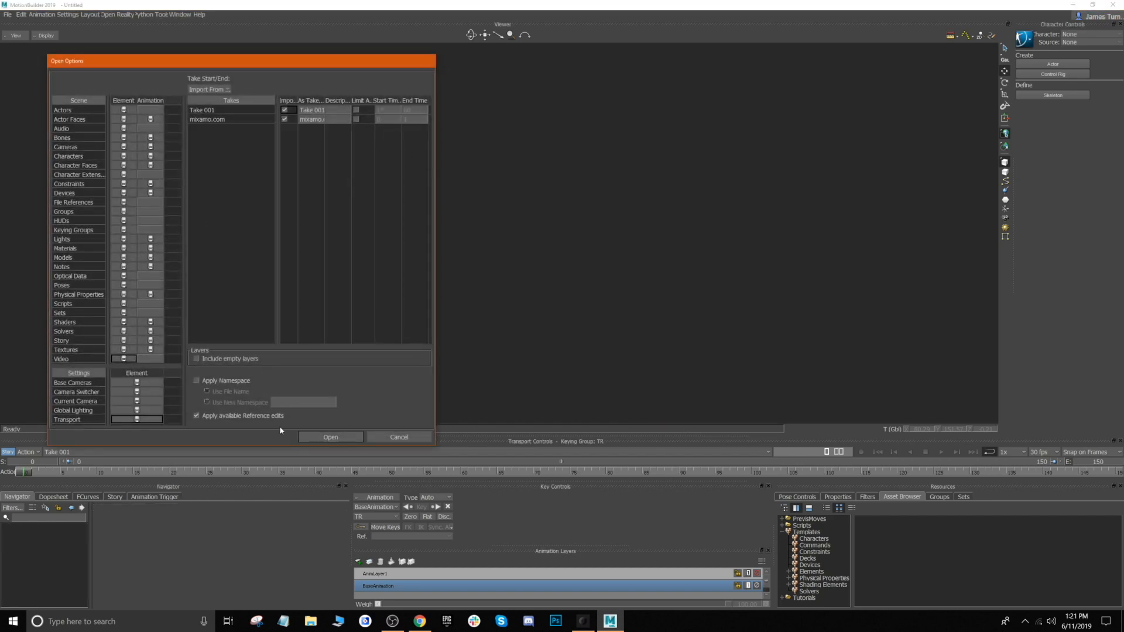
pyautogui.click(328, 437)
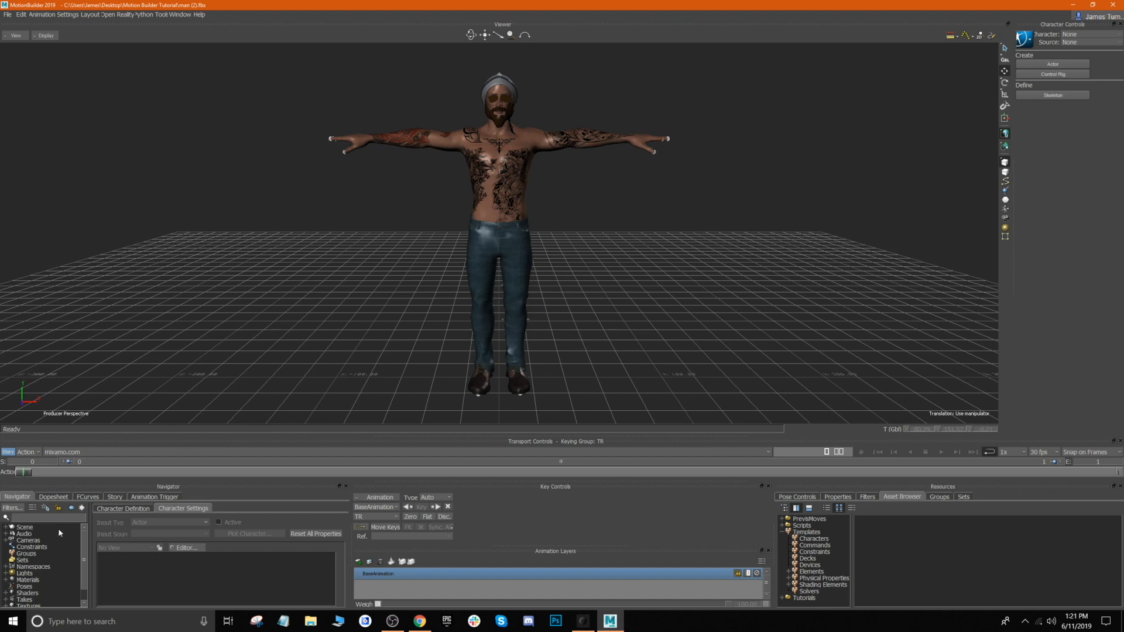
# Step: Hide all of the character's mesh models from Eyes through Eyewear, leaving only the skeleton displayed
pyautogui.click(5, 528)
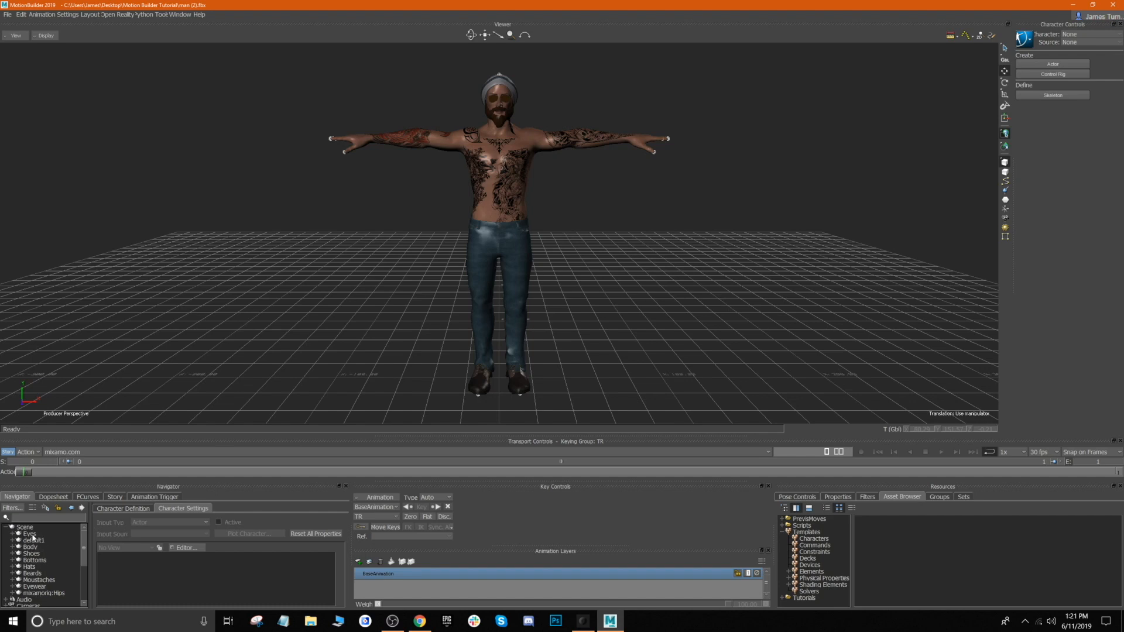
pyautogui.click(30, 534)
pyautogui.keyDown('shift'); pyautogui.click(47, 587); pyautogui.keyUp('shift')
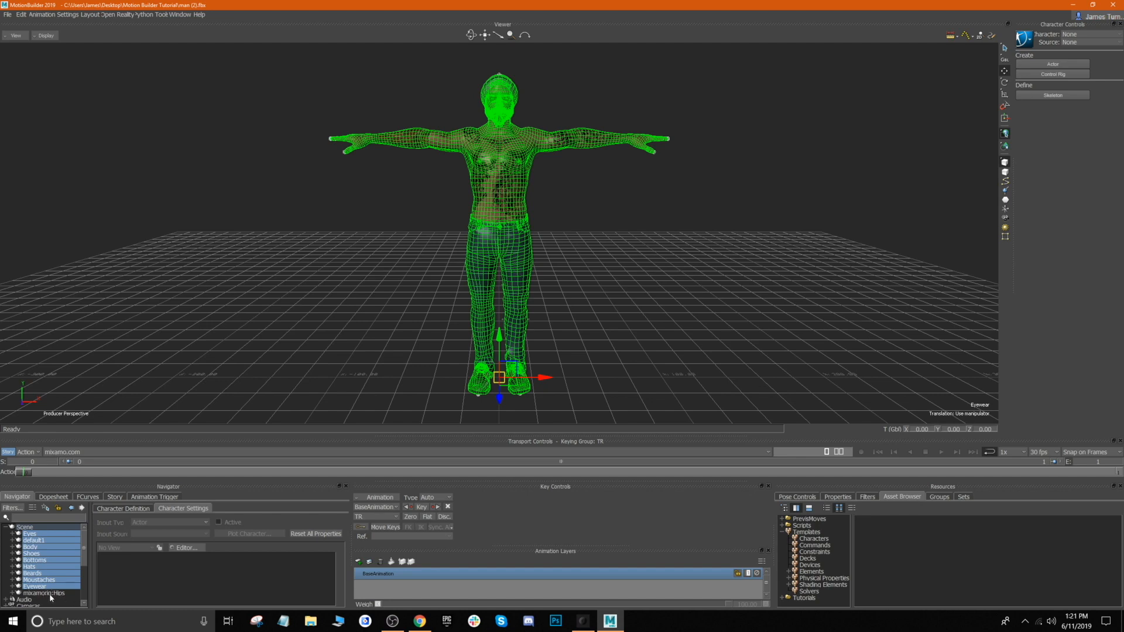
pyautogui.click(47, 36)
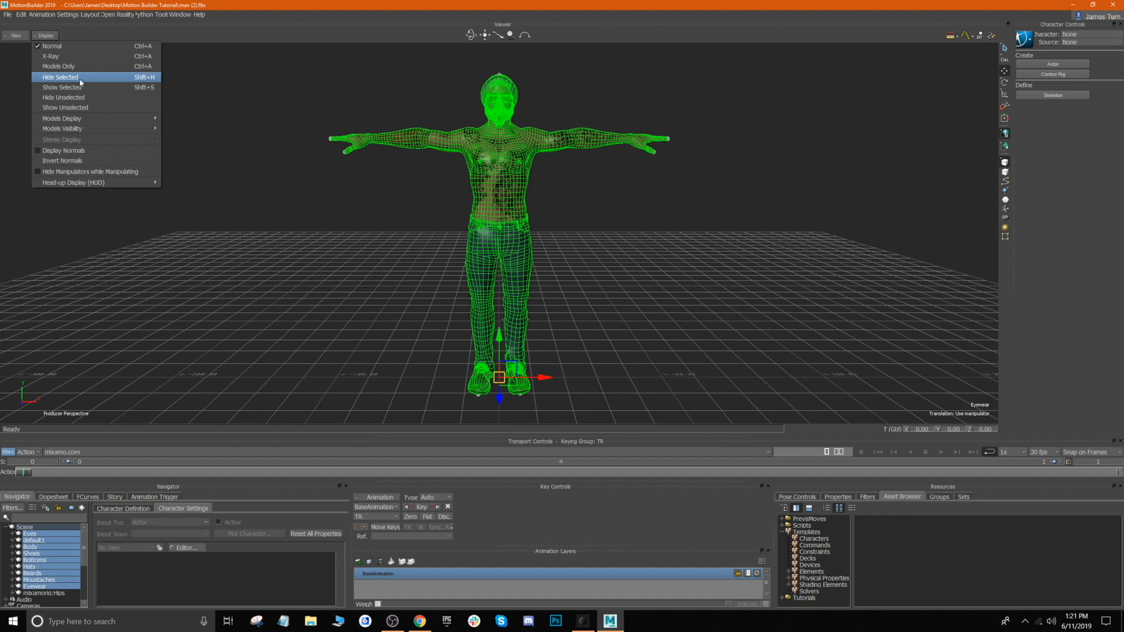
pyautogui.click(81, 79)
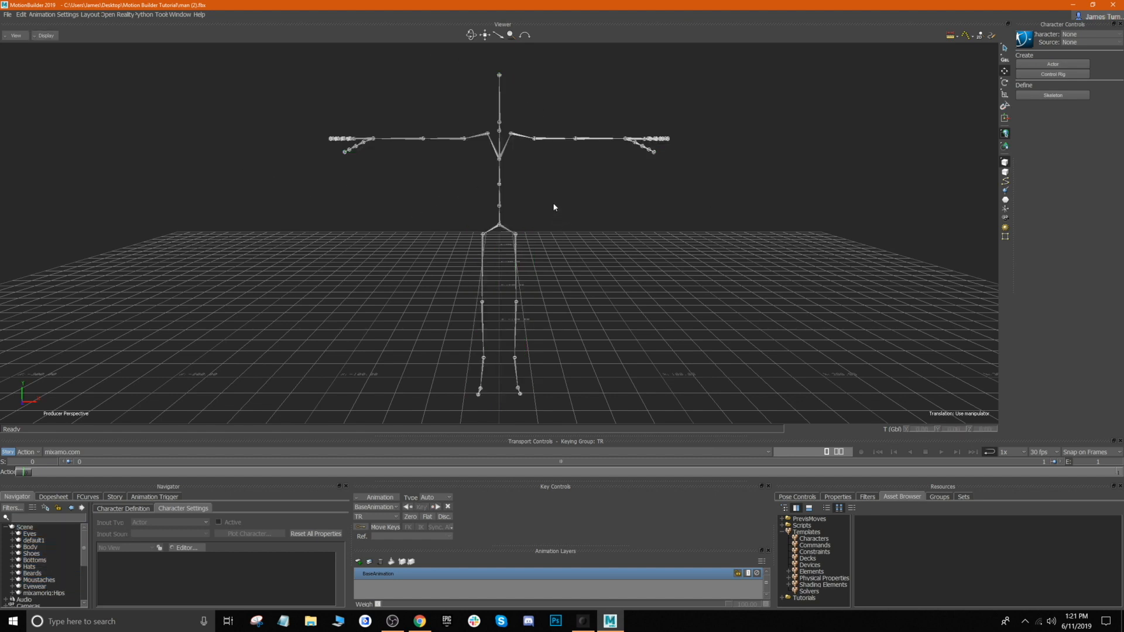
# Step: Rename the skeleton's root bone mixamorig:Hips to Hips-Character
pyautogui.click(50, 593)
pyautogui.rightClick(50, 594)
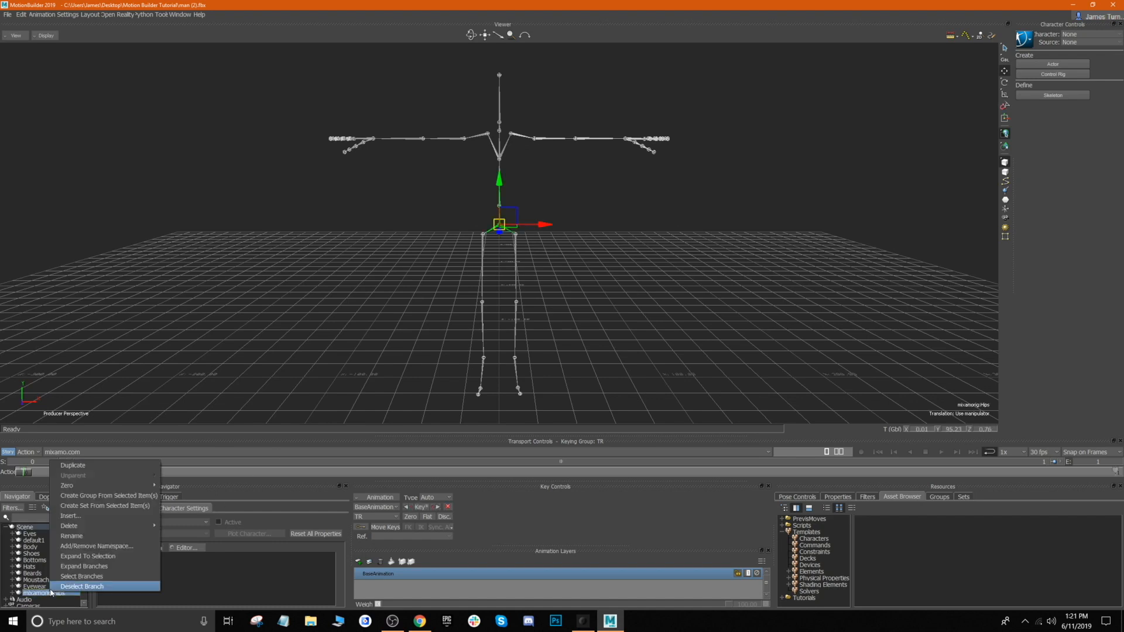
pyautogui.click(71, 537)
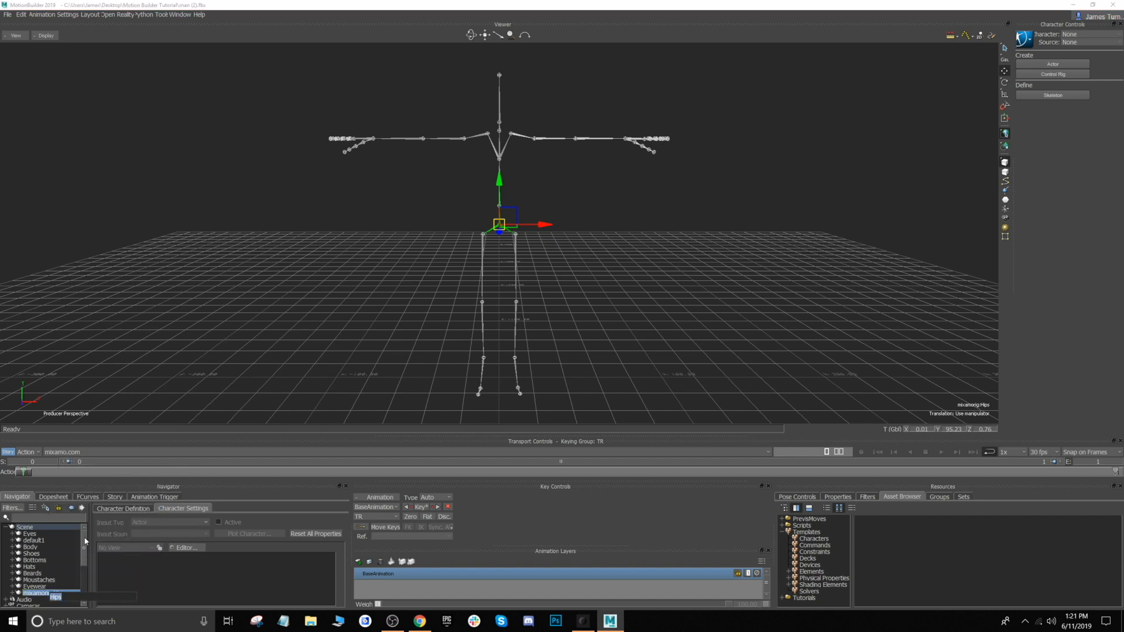
pyautogui.press('Right')
pyautogui.write('-Character')
pyautogui.press('Return')
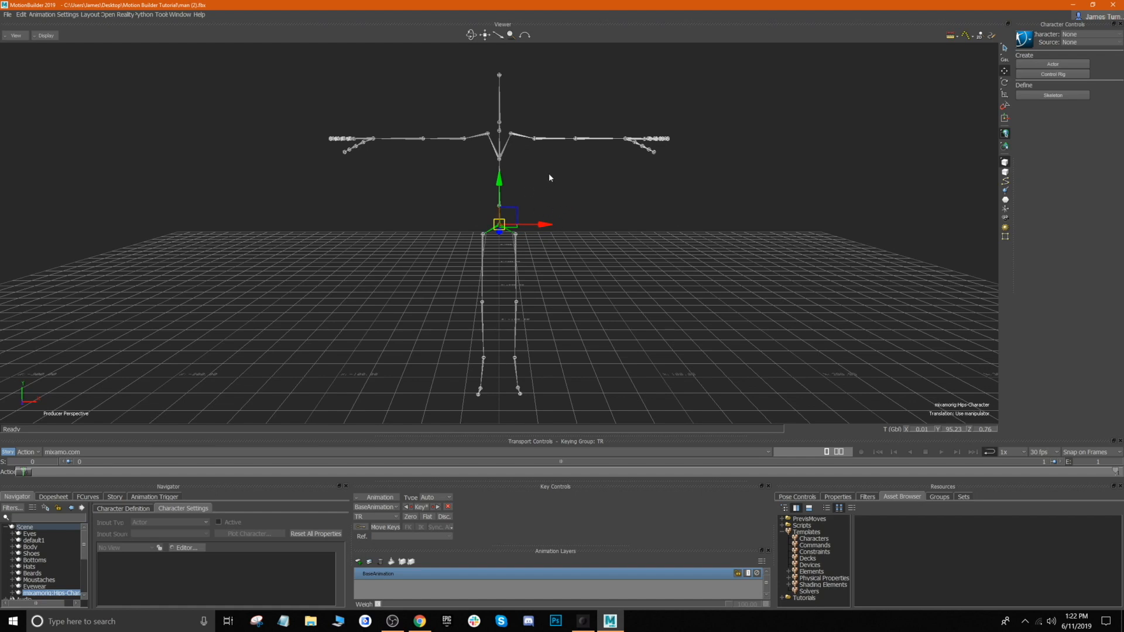
# Step: Define a new skeleton for the character and assign the LeftToeBase bone to the base of the left foot's toes
pyautogui.click(1052, 96)
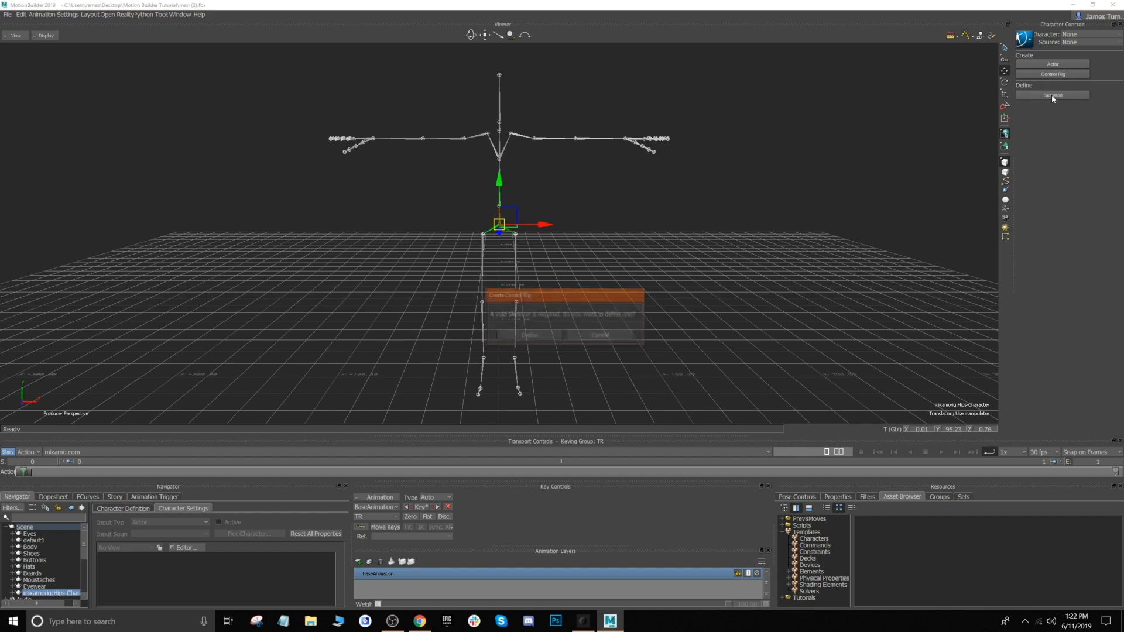
pyautogui.click(539, 338)
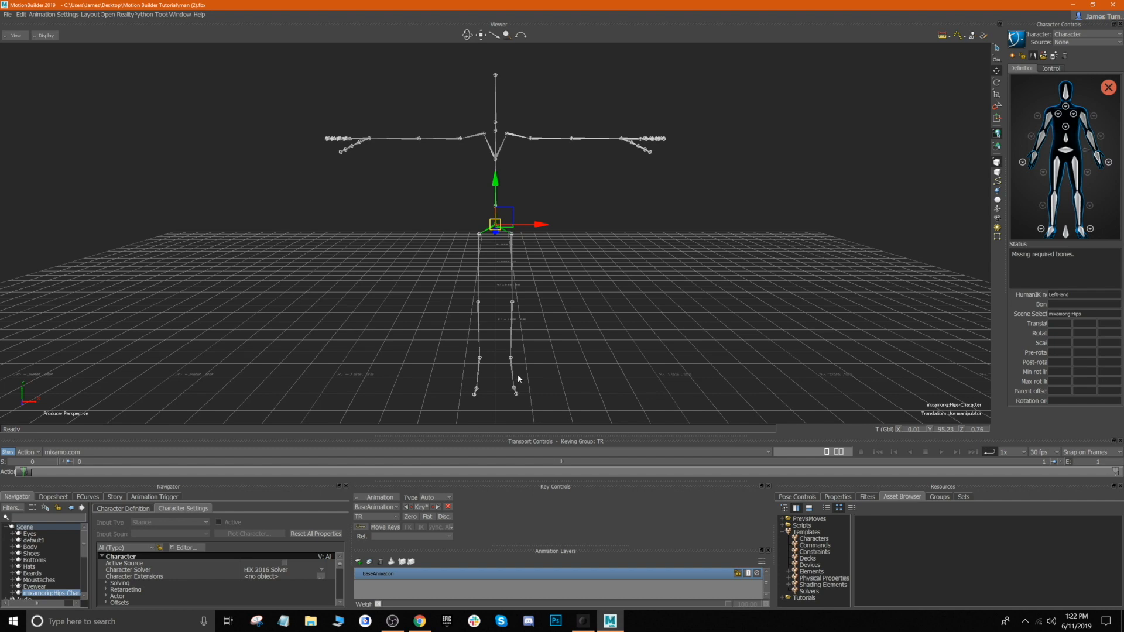
pyautogui.scroll(5, 523, 373)
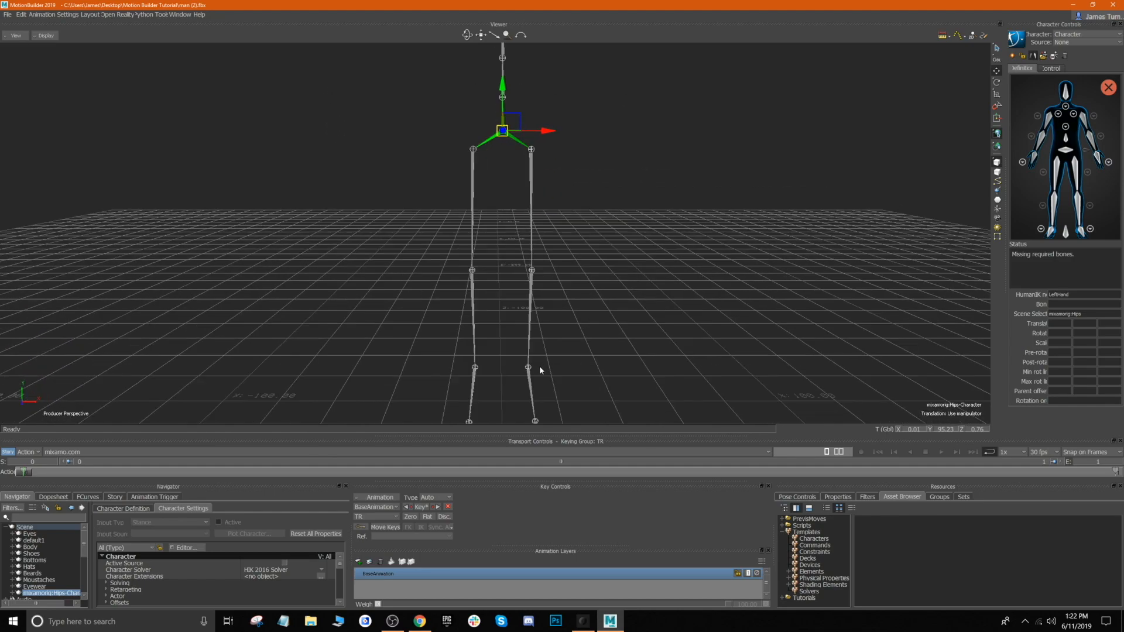
pyautogui.keyDown('shift'); pyautogui.moveTo(540, 371); pyautogui.dragTo(472, 245); pyautogui.keyUp('shift')
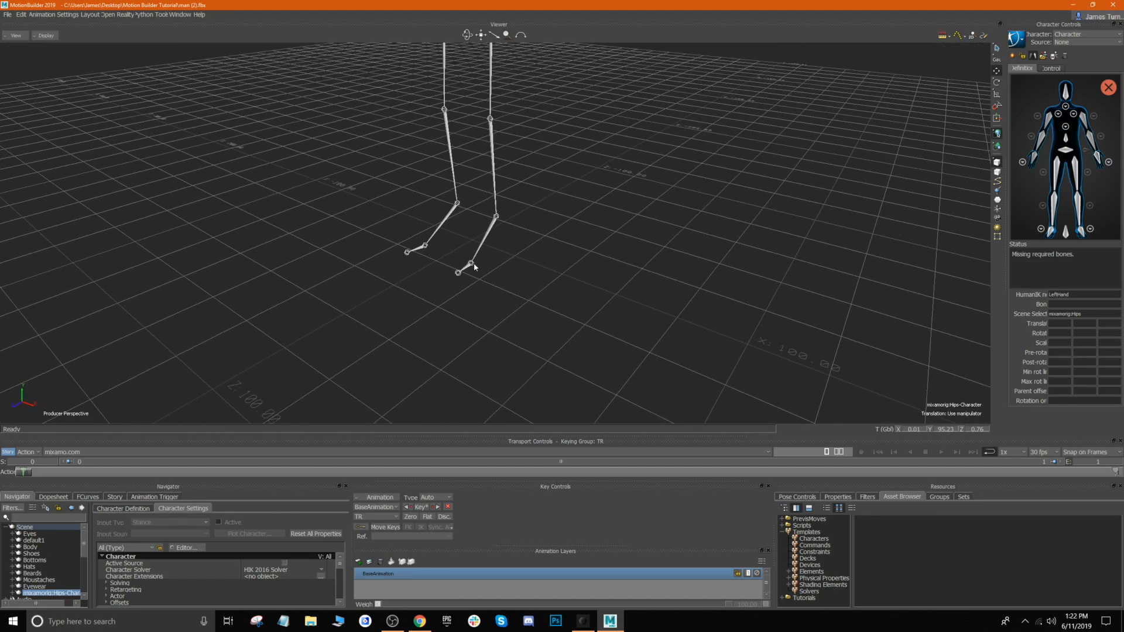
pyautogui.click(472, 264)
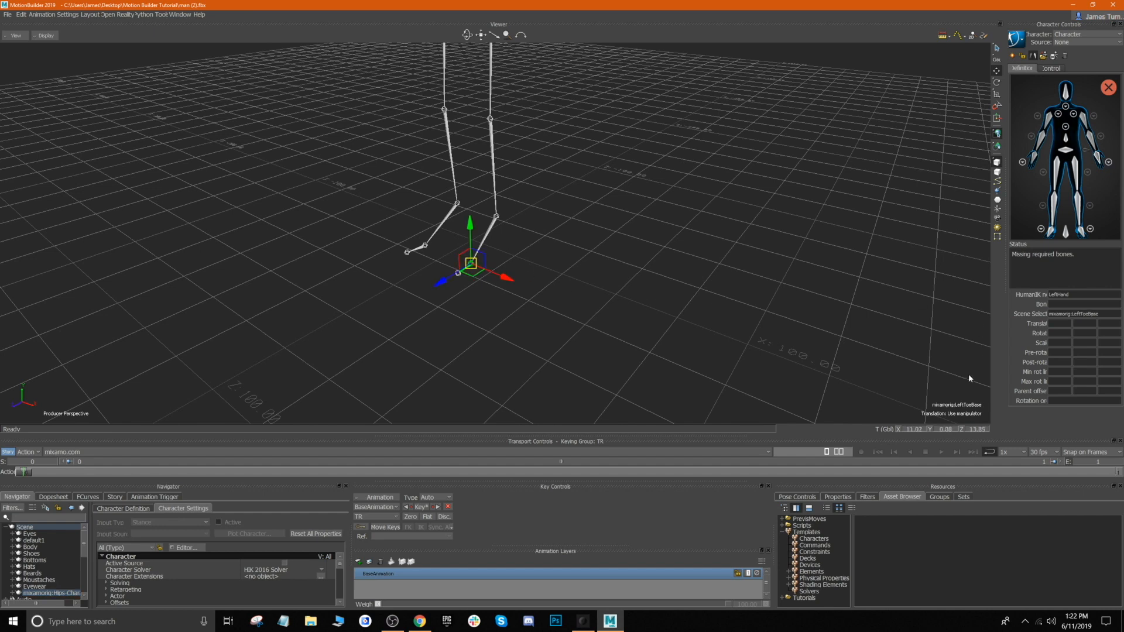
pyautogui.click(1090, 230)
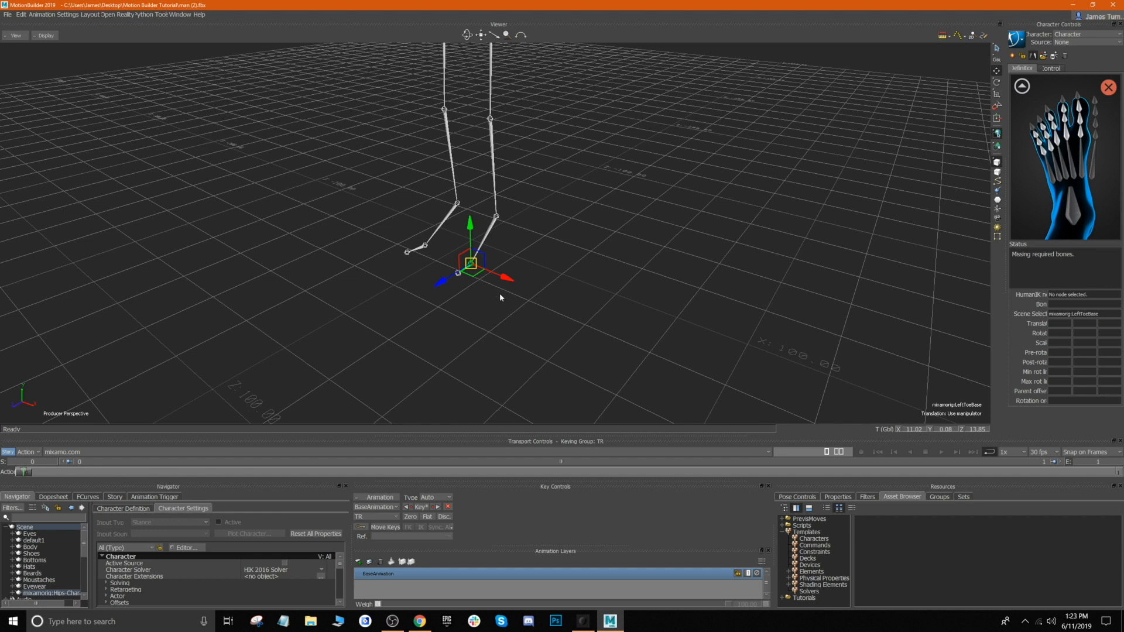
pyautogui.rightClick(1071, 218)
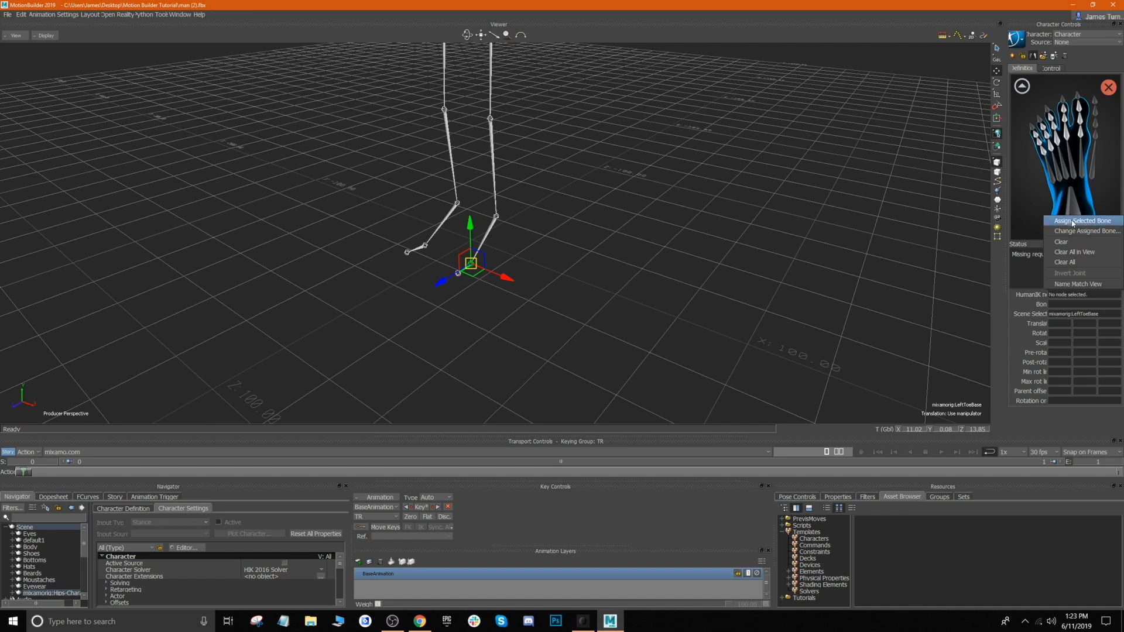
pyautogui.click(1079, 225)
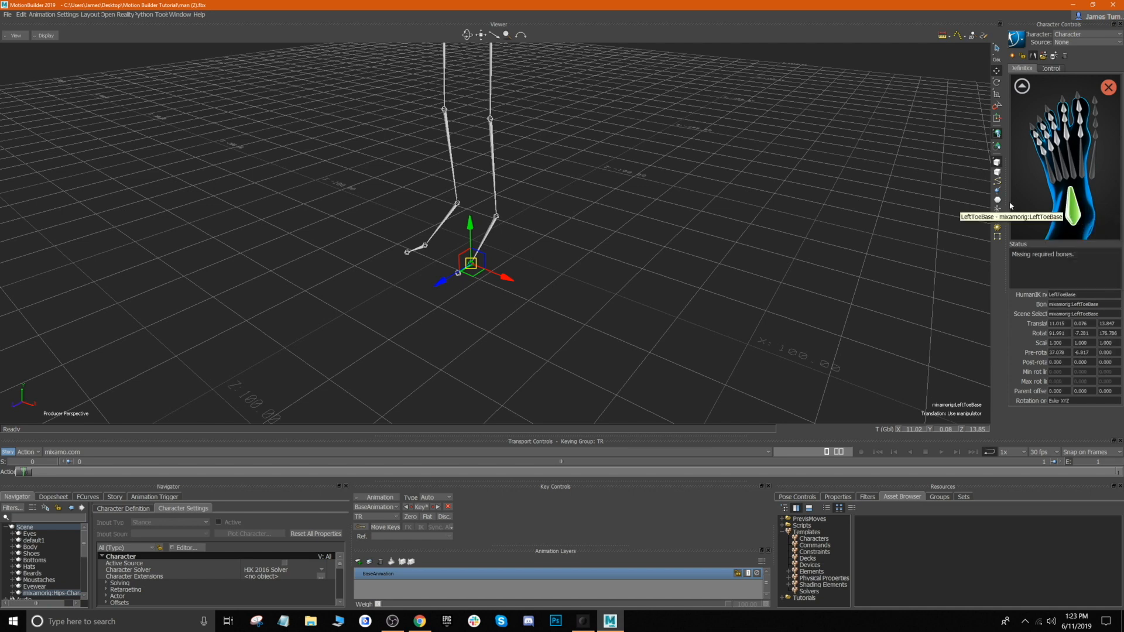
pyautogui.click(1021, 87)
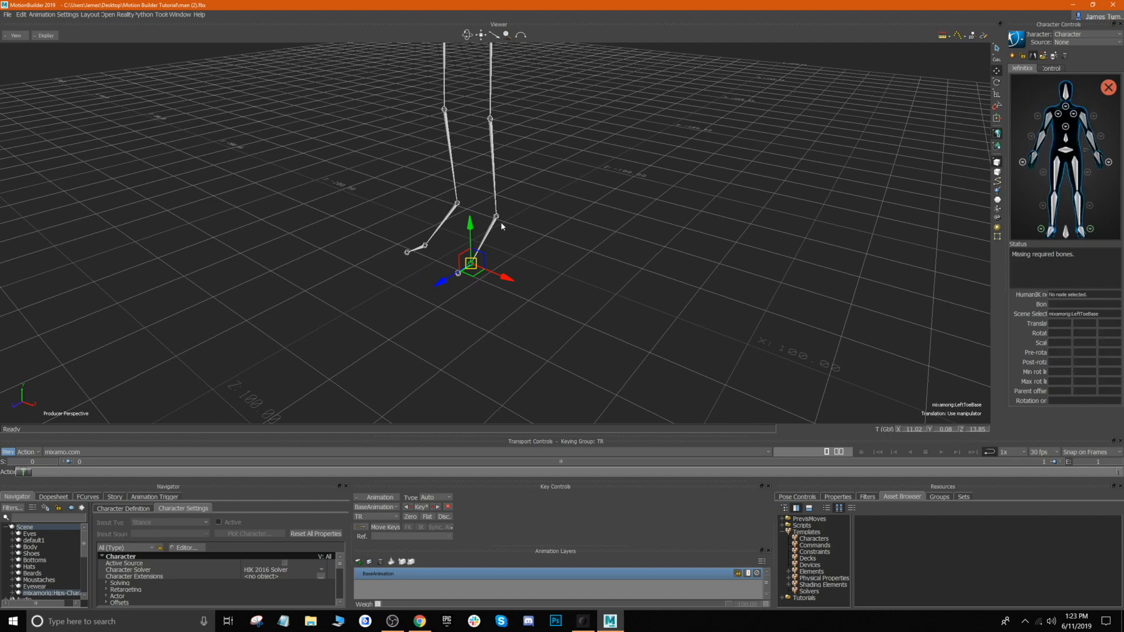
# Step: Assign the LeftFoot and LeftLeg bones to the matching left foot and lower leg in the character definition
pyautogui.scroll(5, 499, 223)
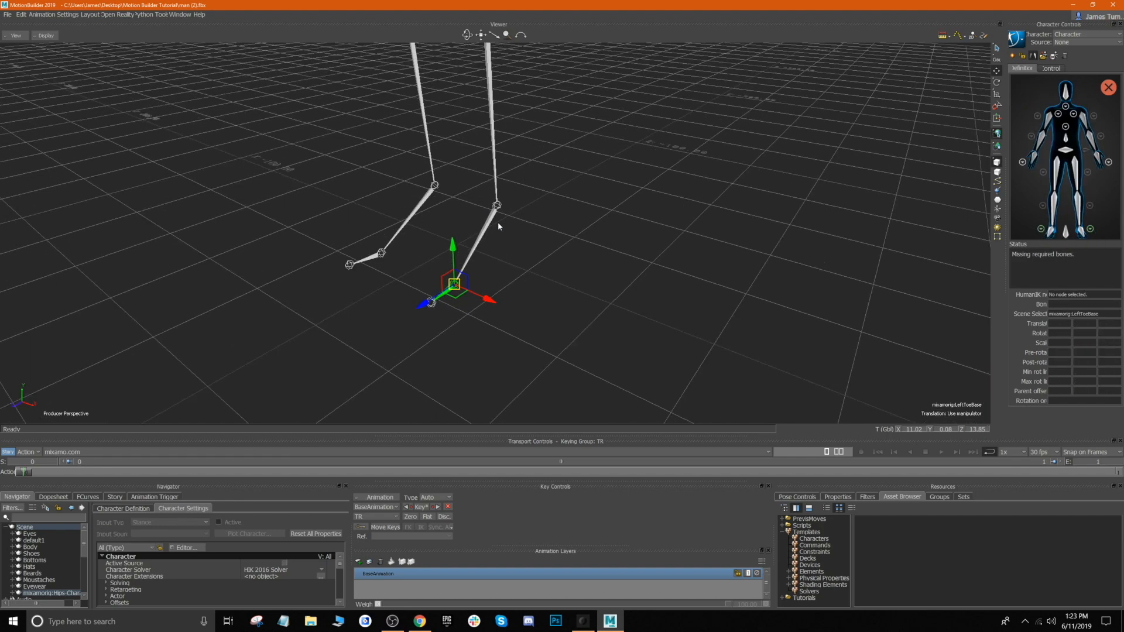
pyautogui.click(498, 189)
pyautogui.click(1081, 230)
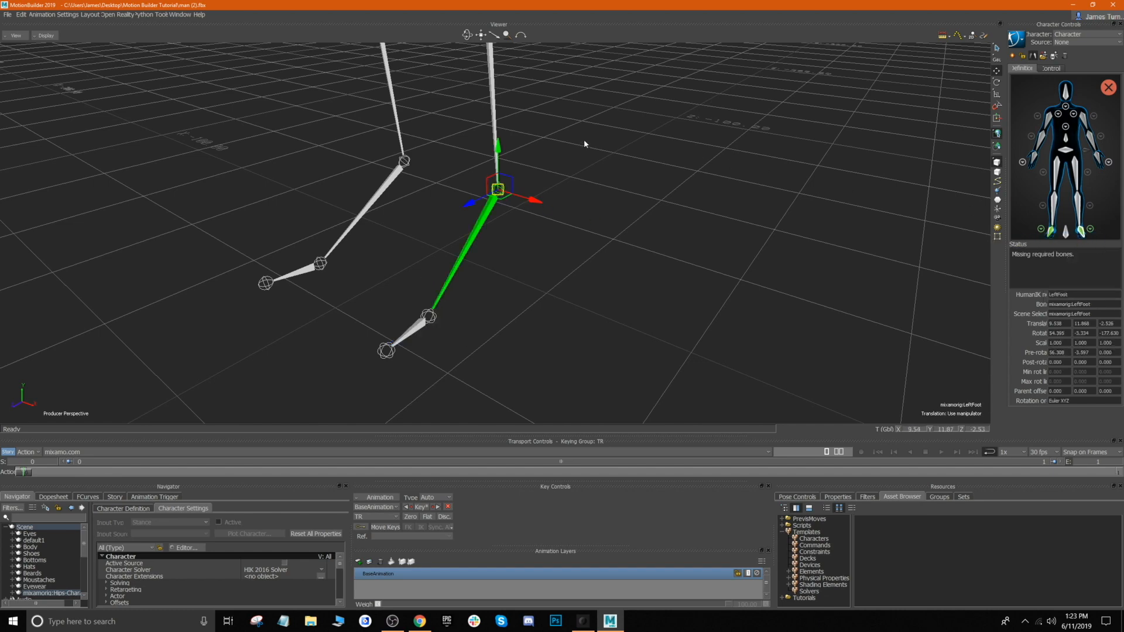
pyautogui.keyDown('shift'); pyautogui.moveTo(579, 128); pyautogui.dragTo(588, 230); pyautogui.keyUp('shift')
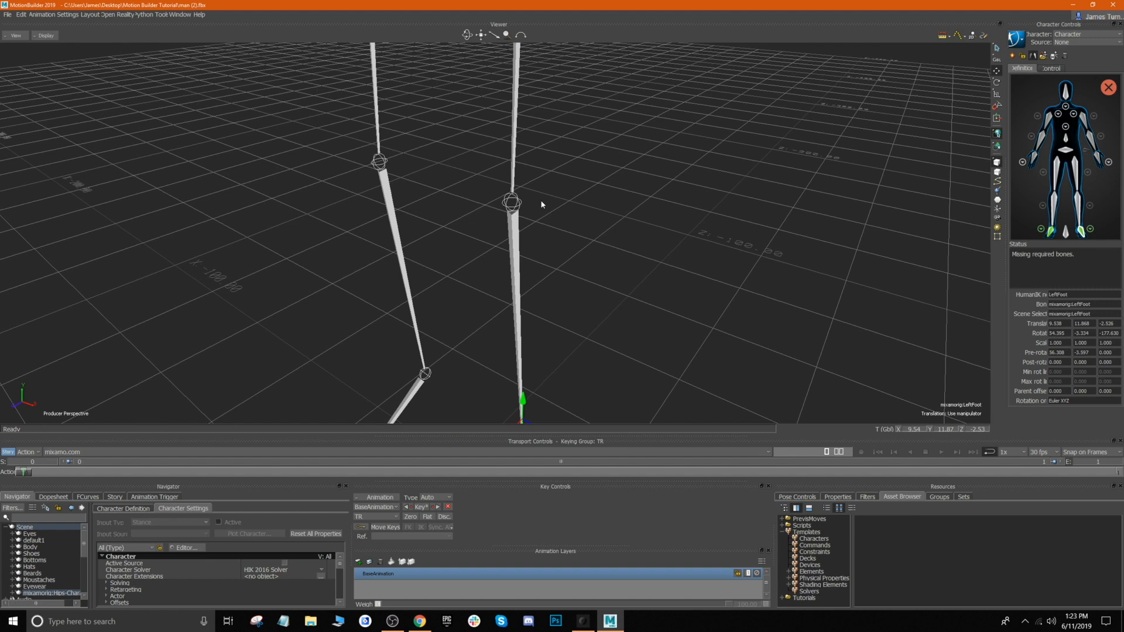
pyautogui.click(504, 205)
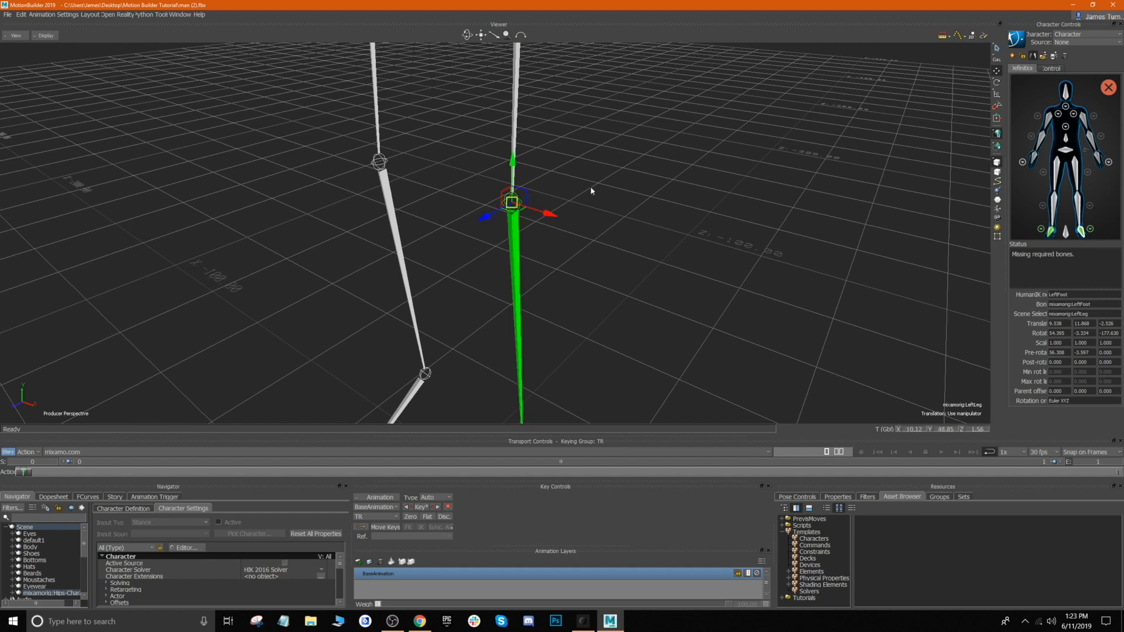
pyautogui.rightClick(1076, 205)
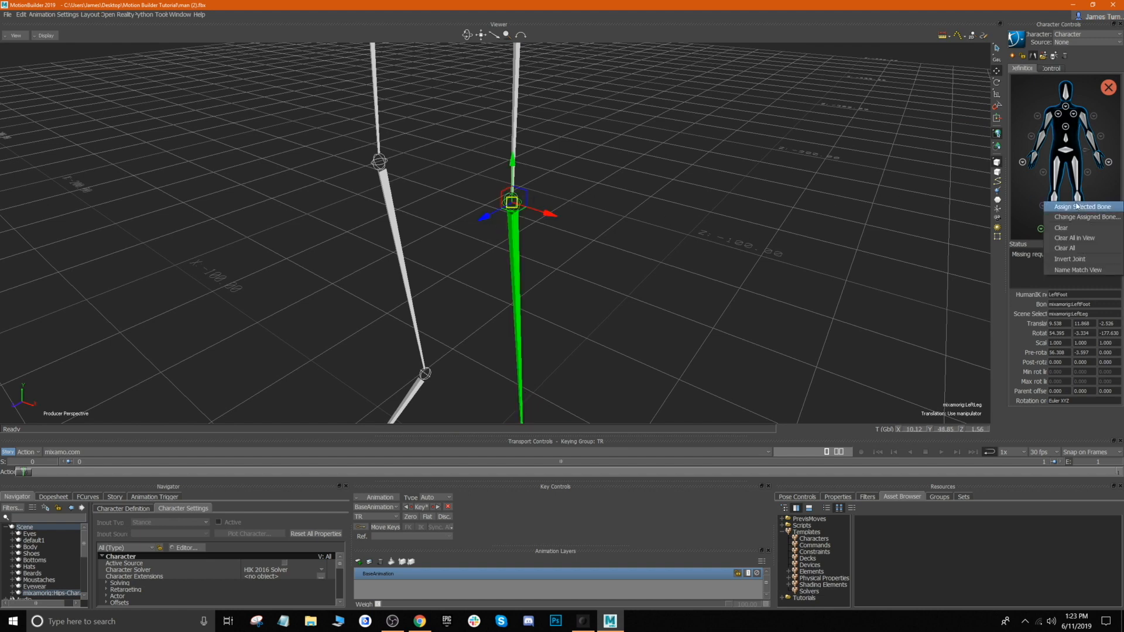
pyautogui.click(1077, 206)
# Step: Assign the LeftUpLeg bone to the left thigh and the Hips-Character bone to the hips in the character definition
pyautogui.keyDown('shift'); pyautogui.moveTo(569, 132); pyautogui.dragTo(577, 253); pyautogui.keyUp('shift')
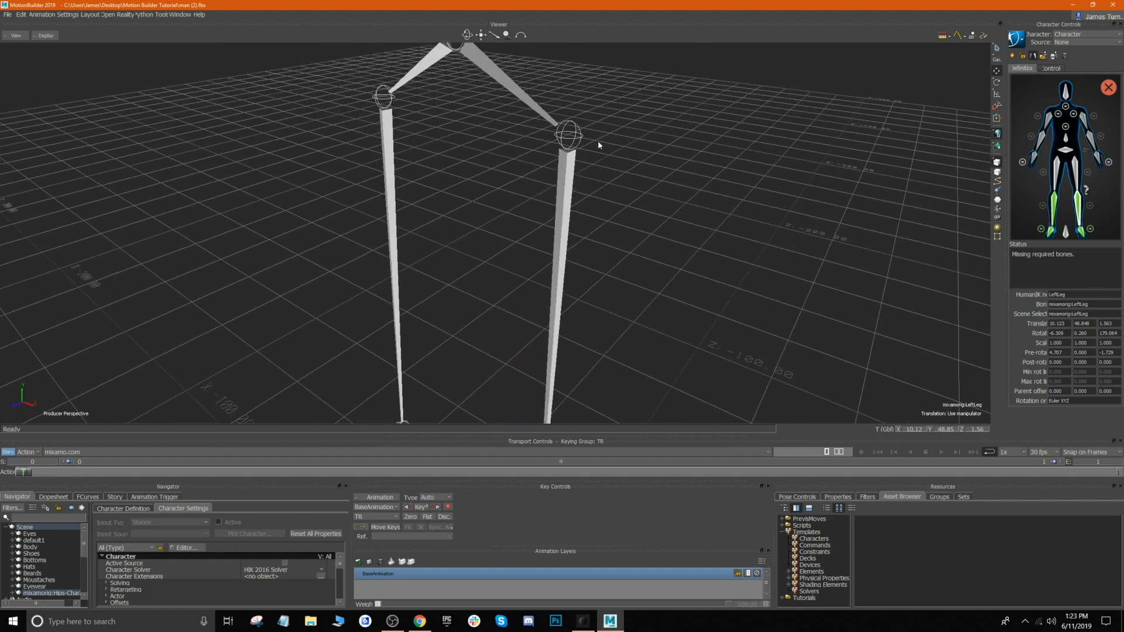
pyautogui.click(561, 137)
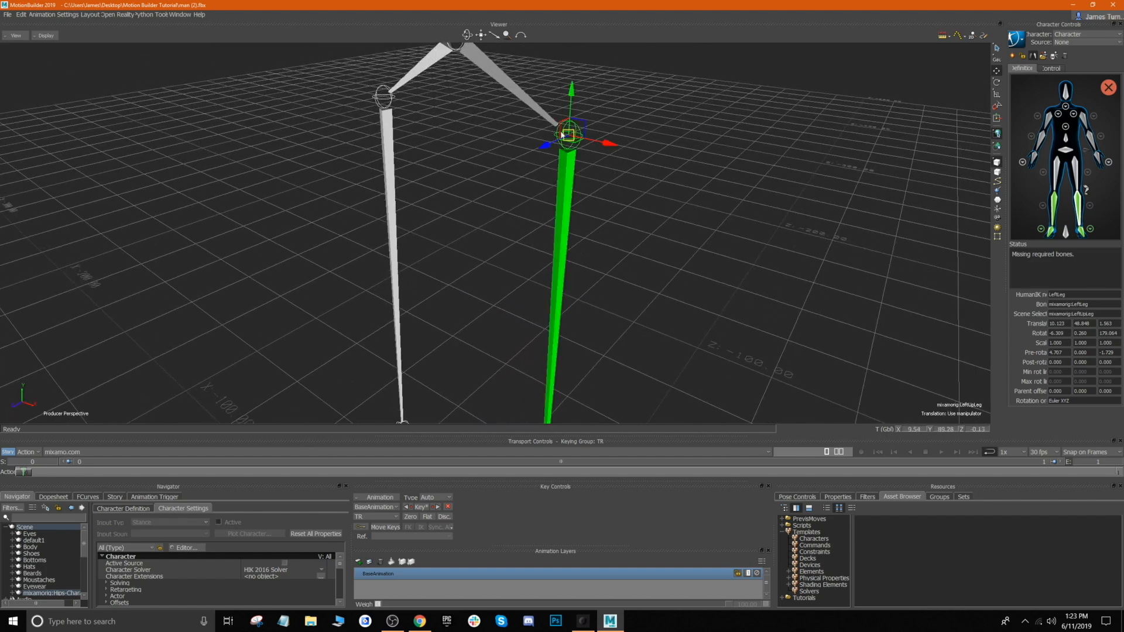
pyautogui.click(1079, 167)
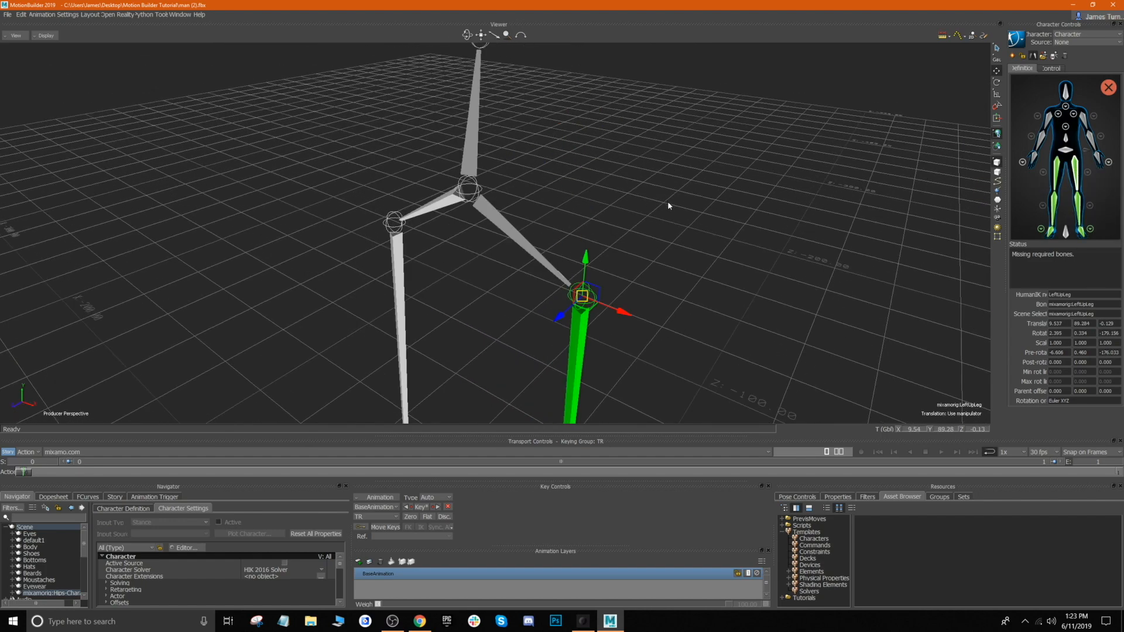
pyautogui.click(485, 273)
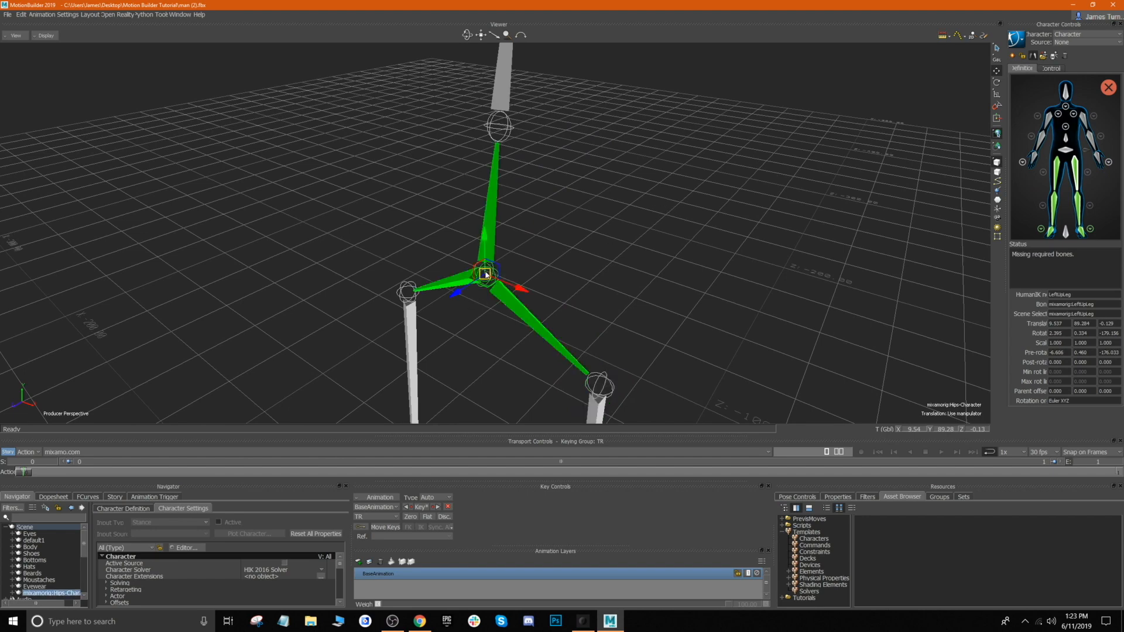
pyautogui.rightClick(1069, 151)
pyautogui.click(1071, 156)
# Step: Assign the lowest spine bone to the character's main spine slot and Spine1 to the first slot of the detailed spine chain
pyautogui.click(459, 206)
pyautogui.rightClick(1066, 137)
pyautogui.click(1067, 142)
pyautogui.rightClick(1066, 205)
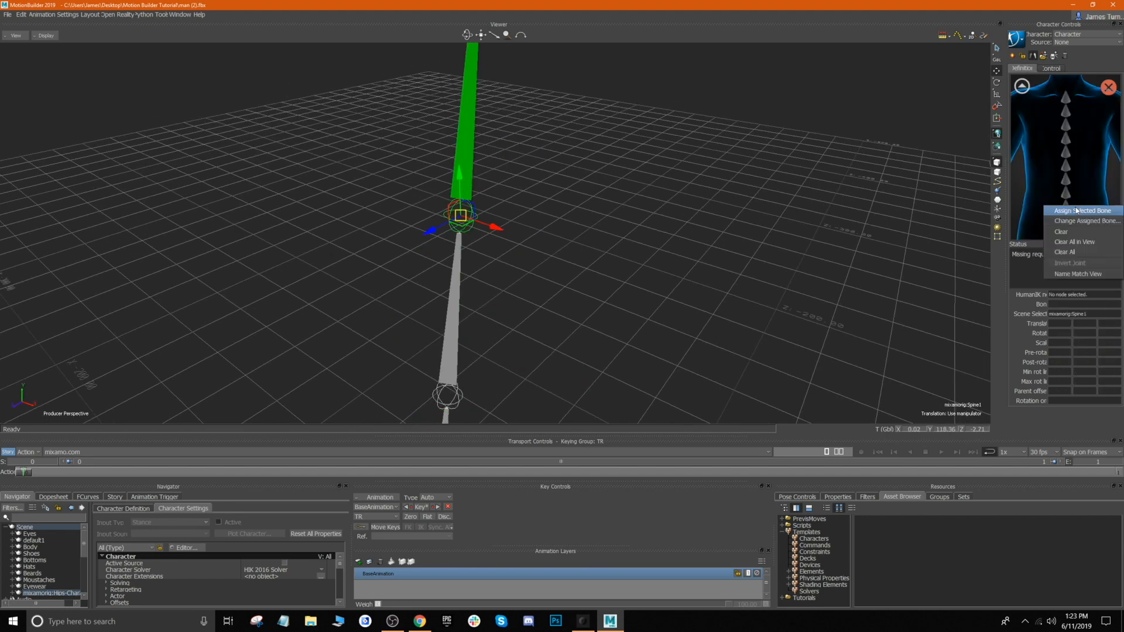
pyautogui.click(1069, 211)
# Step: Assign the upper spine bone below the shoulders to the next spine chain slot and return to the full-body definition
pyautogui.click(439, 256)
pyautogui.click(505, 179)
pyautogui.click(1066, 106)
pyautogui.rightClick(1066, 217)
pyautogui.click(1071, 223)
pyautogui.click(1022, 86)
# Step: Assign the Head bone to the character's head slot and return to the full-body definition
pyautogui.click(510, 194)
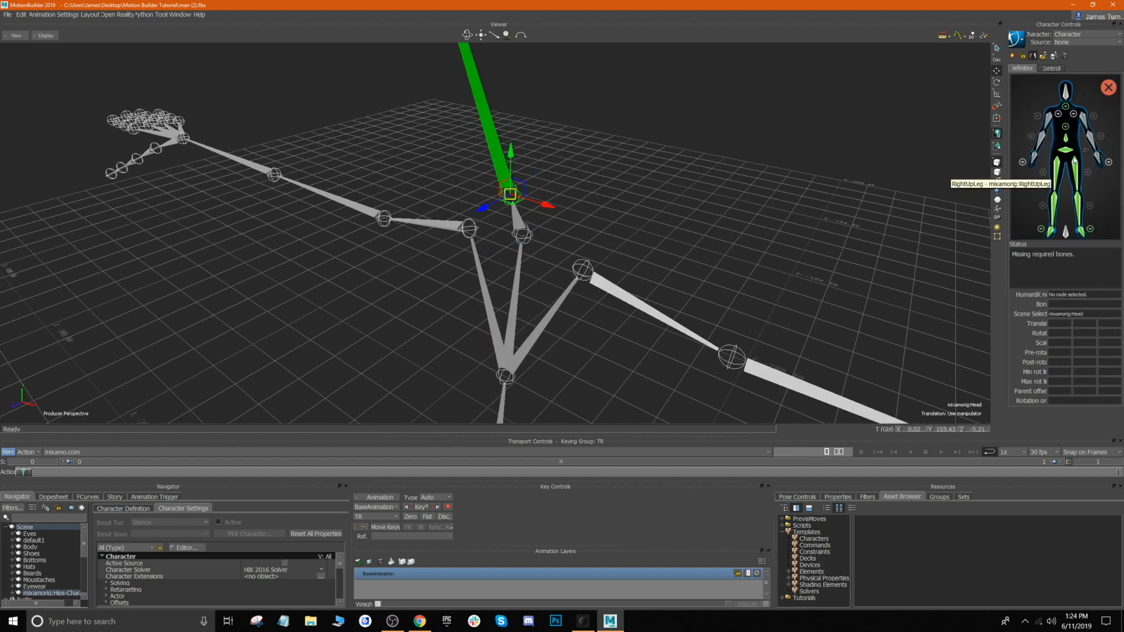
pyautogui.rightClick(1066, 87)
pyautogui.click(1069, 91)
pyautogui.click(1022, 86)
# Step: Assign the LeftArm, LeftForeArm and LeftHand bones to the matching left arm slots in the character definition
pyautogui.click(731, 357)
pyautogui.doubleClick(1086, 128)
pyautogui.click(904, 307)
pyautogui.doubleClick(1093, 142)
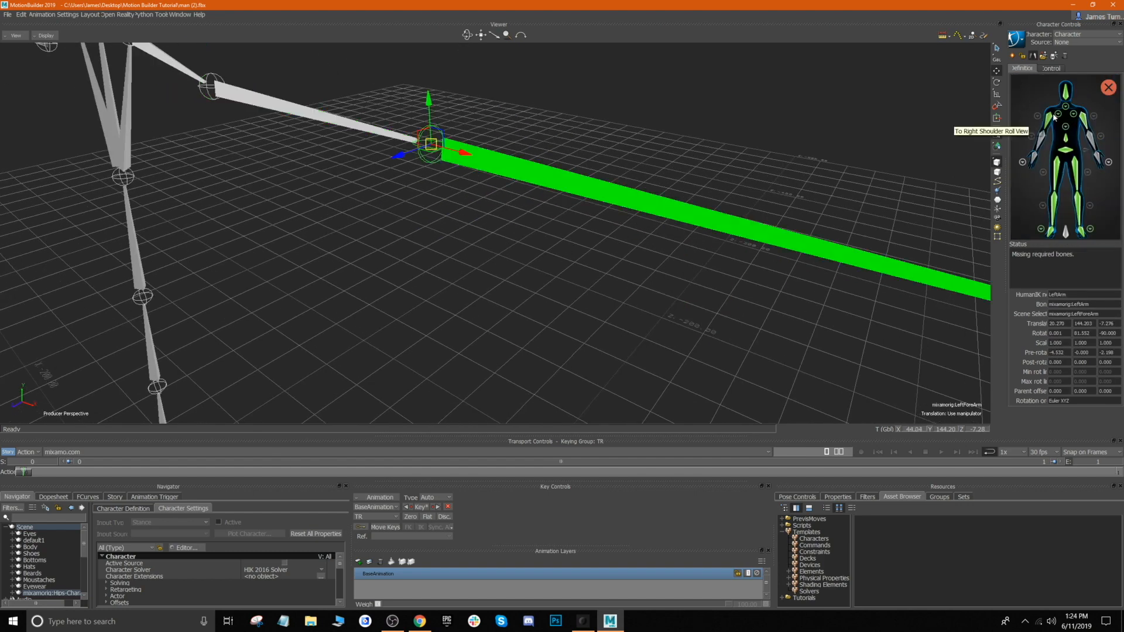
pyautogui.click(788, 286)
pyautogui.doubleClick(1096, 160)
pyautogui.scroll(-3, 498, 242)
pyautogui.keyDown('ctrl'); pyautogui.keyDown('shift'); pyautogui.moveTo(475, 290); pyautogui.dragTo(510, 272); pyautogui.keyUp('shift'); pyautogui.keyUp('ctrl')
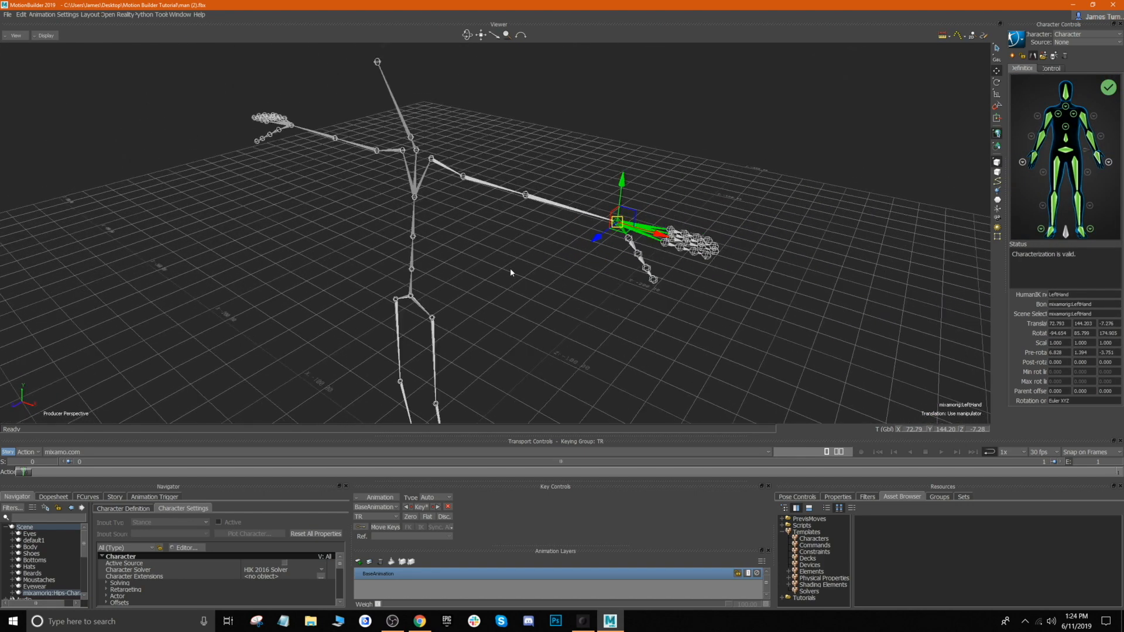
# Step: Characterize the T-posed skeleton as a biped and create an FK/IK control rig for it
pyautogui.keyDown('ctrl'); pyautogui.keyDown('shift'); pyautogui.moveTo(489, 362); pyautogui.dragTo(561, 267); pyautogui.keyUp('shift'); pyautogui.keyUp('ctrl')
pyautogui.moveTo(585, 214)
pyautogui.keyDown('ctrl'); pyautogui.keyDown('shift'); pyautogui.mouseDown()
pyautogui.moveTo(589, 206)
pyautogui.moveTo(586, 215)
pyautogui.mouseUp(); pyautogui.keyUp('shift'); pyautogui.keyUp('ctrl')
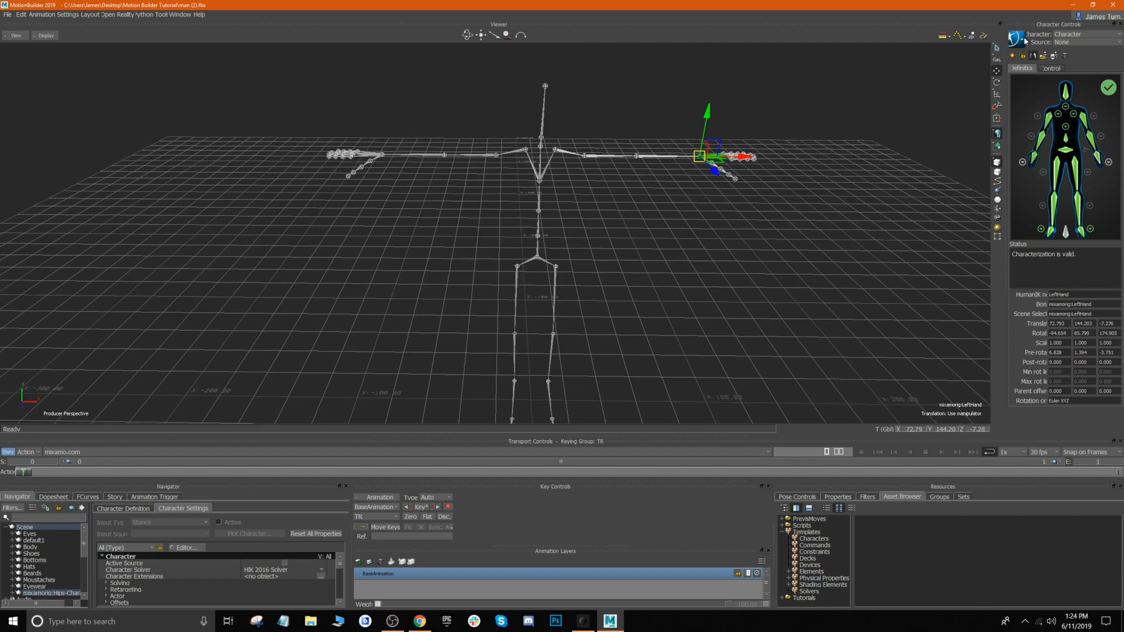
pyautogui.click(1019, 45)
pyautogui.moveTo(1033, 62)
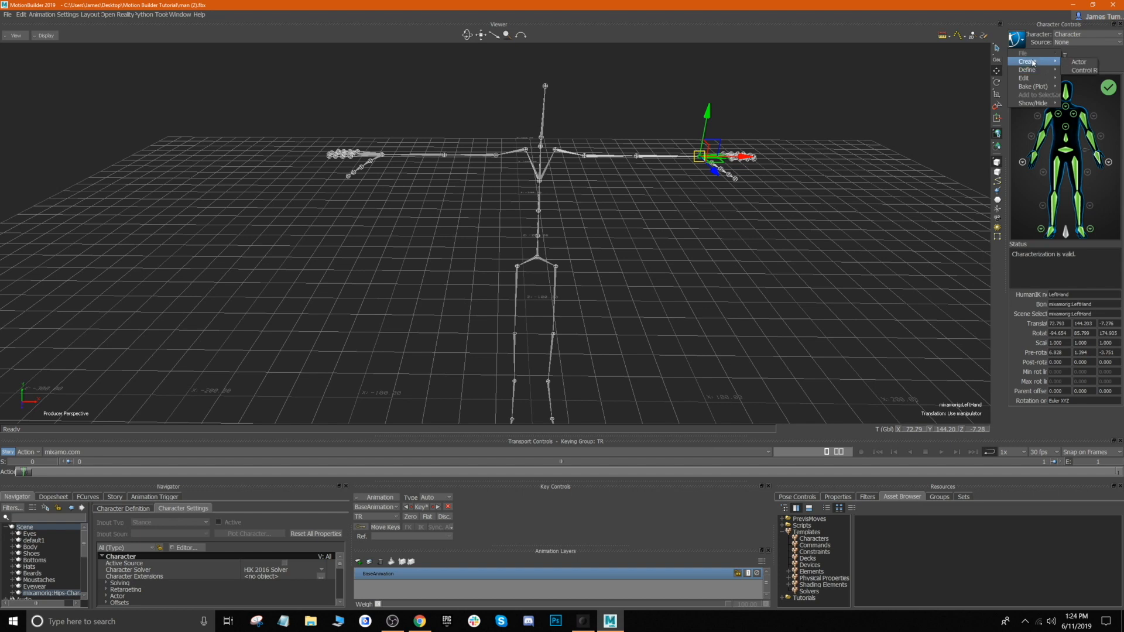
pyautogui.click(1082, 71)
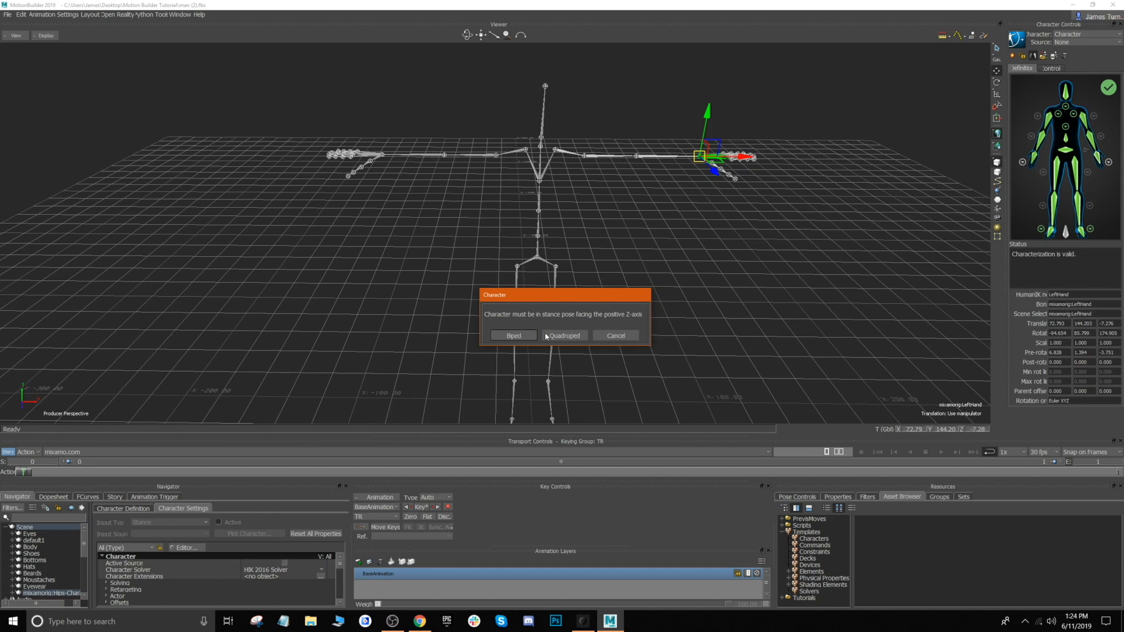
pyautogui.click(514, 337)
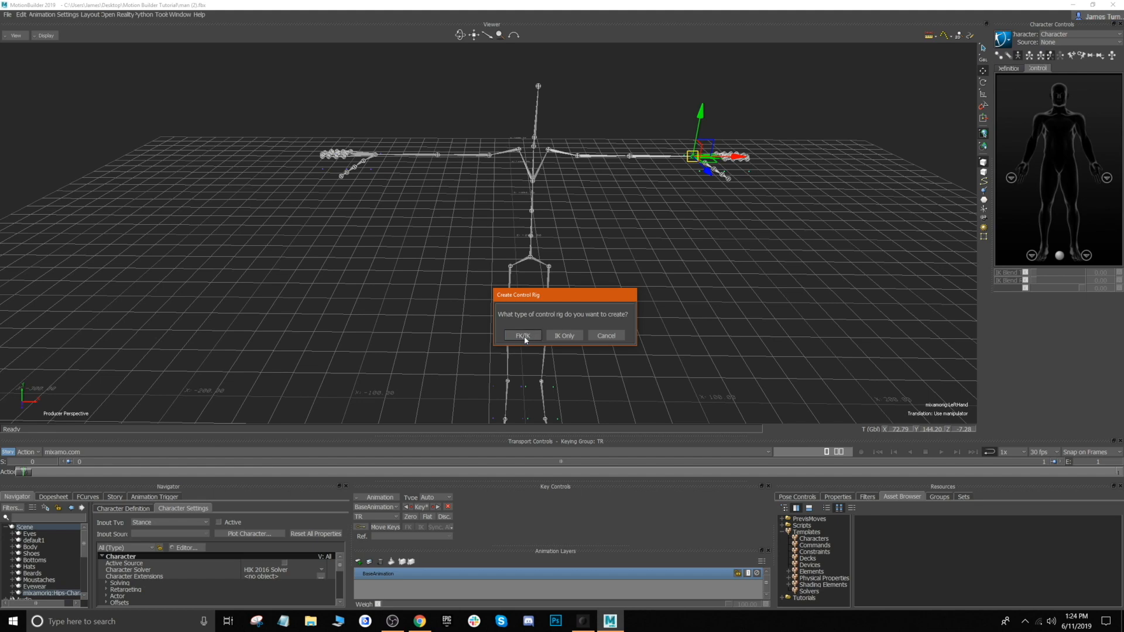
pyautogui.click(524, 336)
pyautogui.keyDown('shift'); pyautogui.moveTo(639, 245); pyautogui.dragTo(648, 234); pyautogui.keyUp('shift')
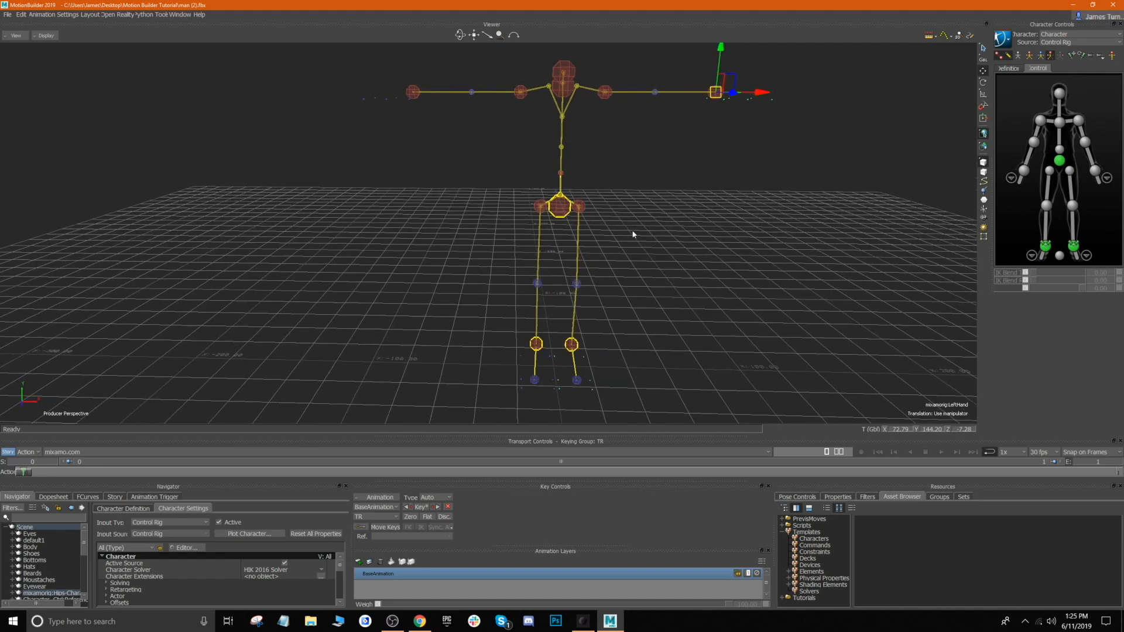
pyautogui.moveTo(704, 191)
pyautogui.keyDown('shift'); pyautogui.mouseDown()
pyautogui.moveTo(709, 182)
pyautogui.moveTo(699, 186)
pyautogui.mouseUp(); pyautogui.keyUp('shift')
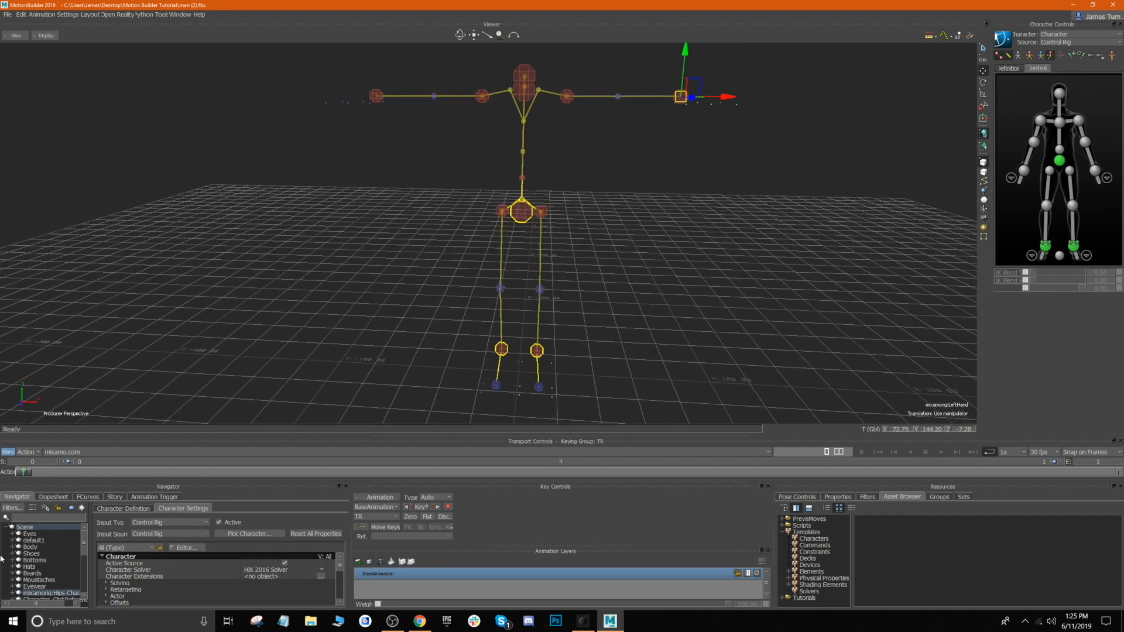
# Step: Show the hidden unselected models so the character's mesh is displayed with its control rig
pyautogui.click(44, 35)
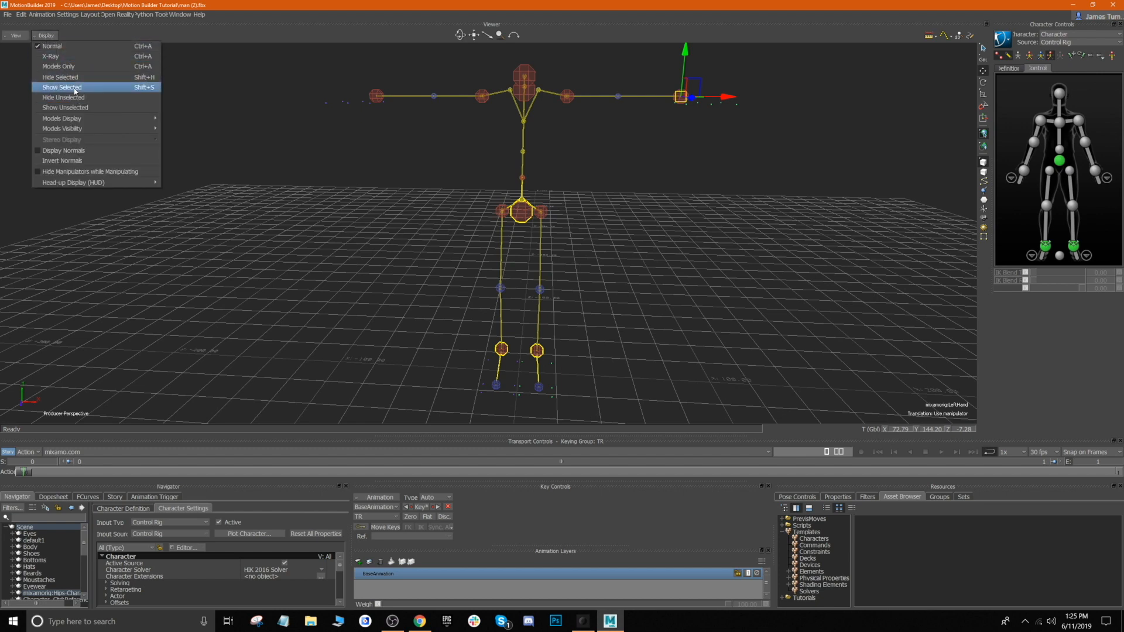
pyautogui.click(75, 88)
pyautogui.click(44, 35)
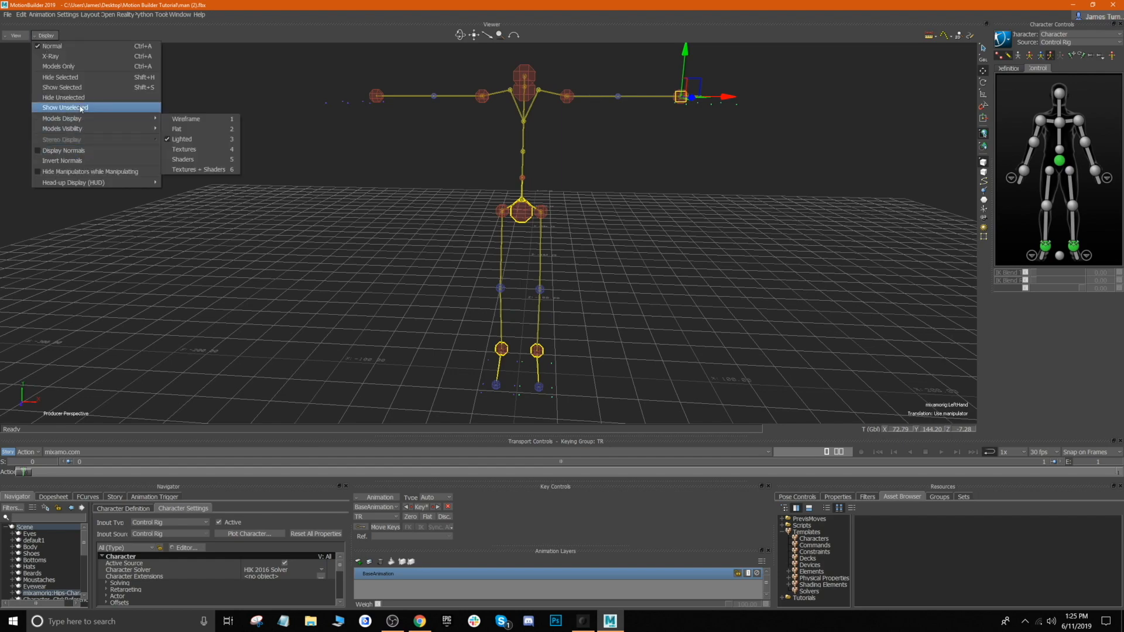
pyautogui.click(81, 108)
pyautogui.keyDown('ctrl'); pyautogui.keyDown('shift'); pyautogui.moveTo(379, 144); pyautogui.dragTo(399, 167); pyautogui.keyUp('shift'); pyautogui.keyUp('ctrl')
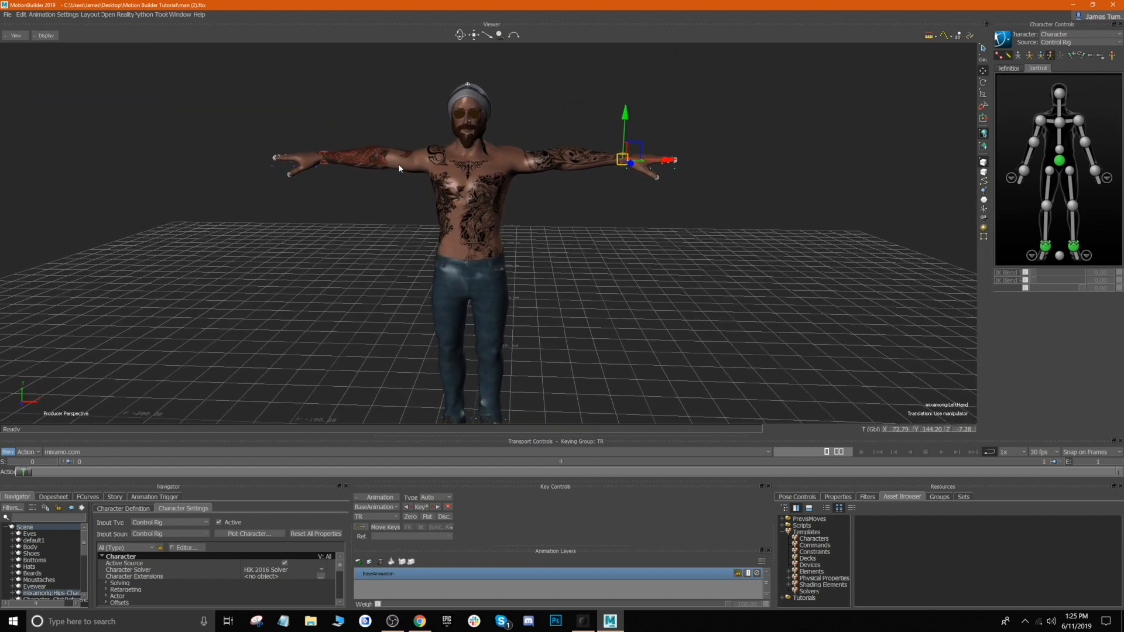
# Step: Import the motion file Standup_MIXAMO_E46 from the scene-1 folder into the scene
pyautogui.click(8, 15)
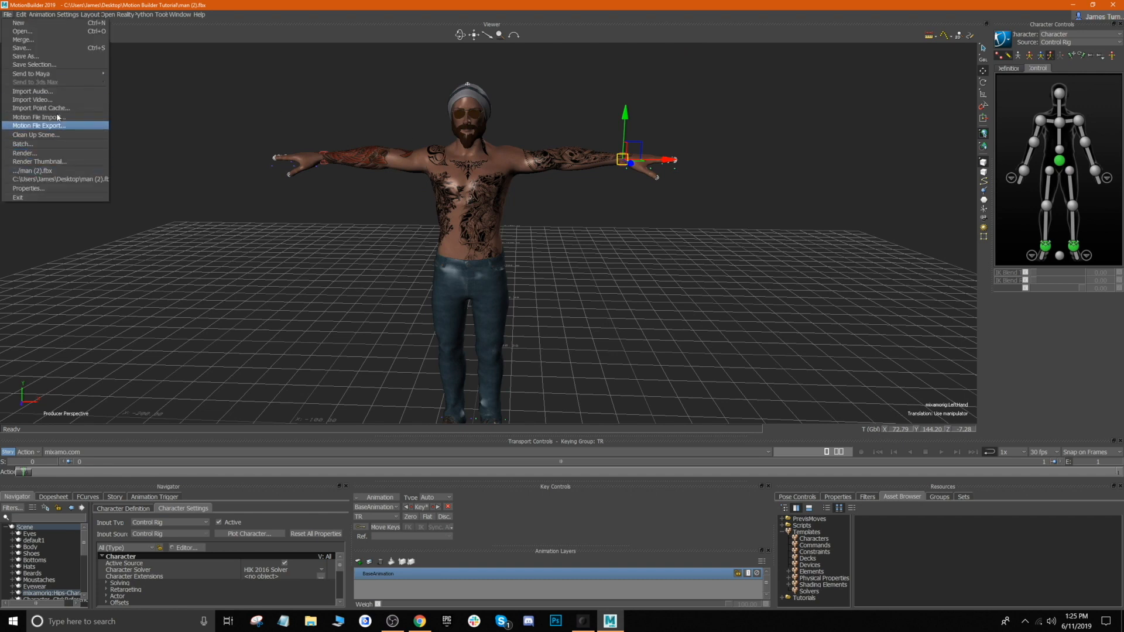
pyautogui.click(51, 117)
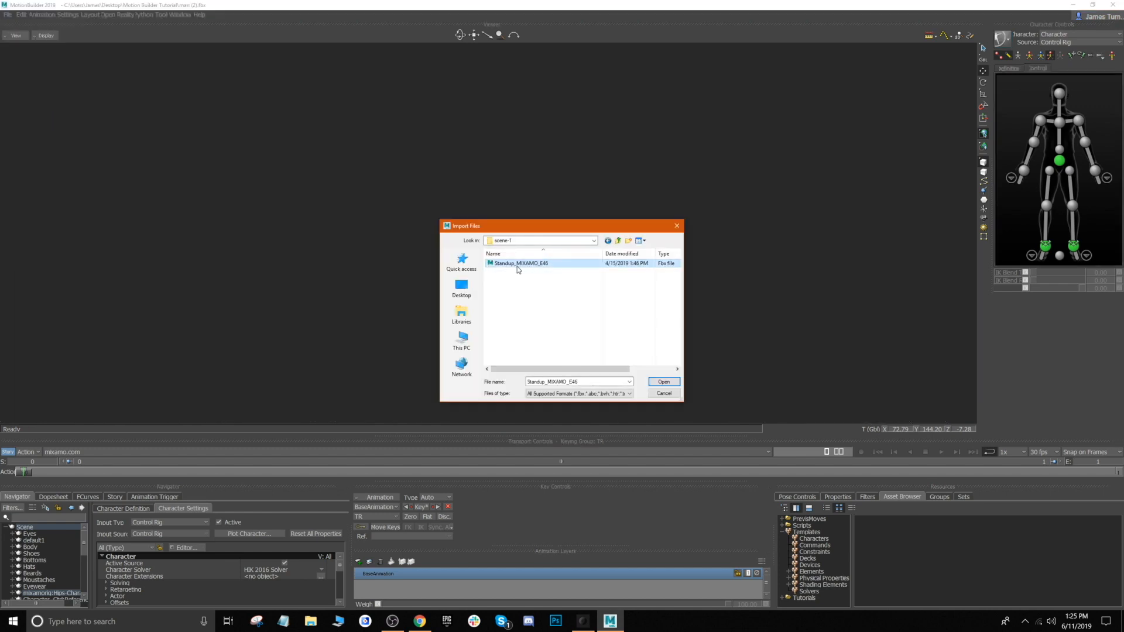
pyautogui.click(664, 382)
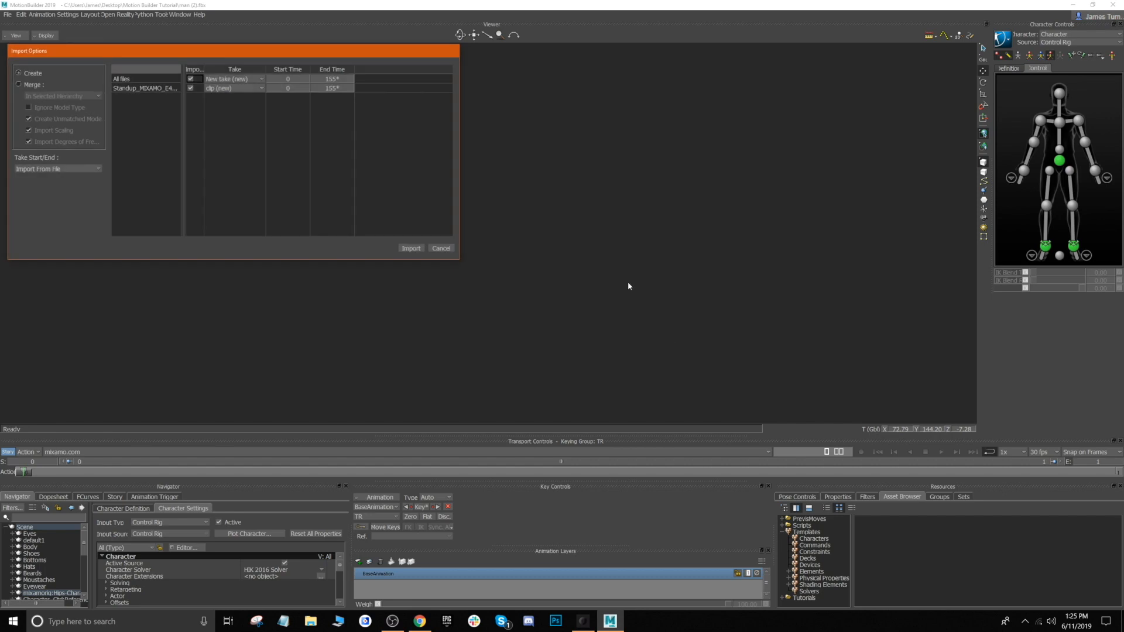
pyautogui.click(412, 248)
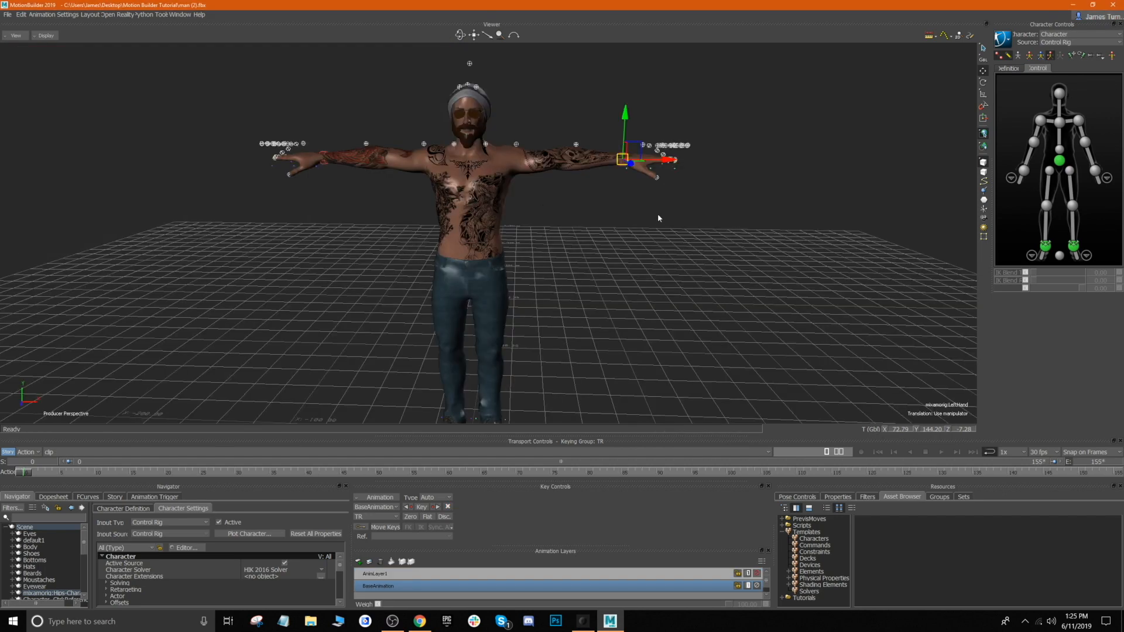
# Step: Move the imported skeleton's hips backward to about Z -150 so it stands behind the character
pyautogui.keyDown('ctrl'); pyautogui.keyDown('shift'); pyautogui.moveTo(631, 247); pyautogui.dragTo(569, 258); pyautogui.keyUp('shift'); pyautogui.keyUp('ctrl')
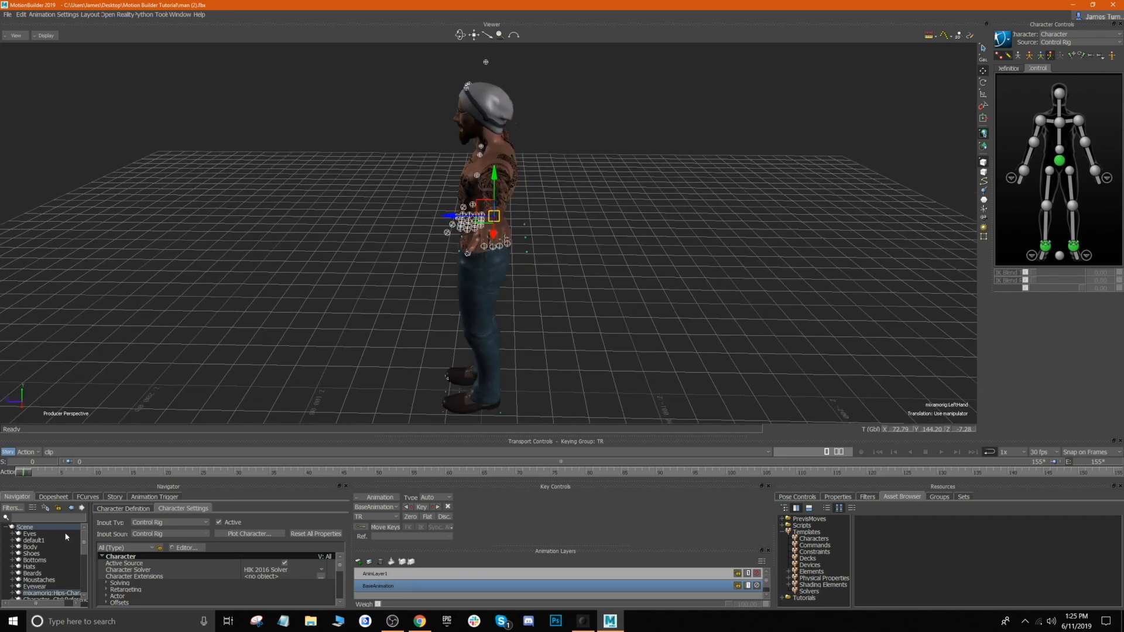
pyautogui.scroll(-1, 66, 536)
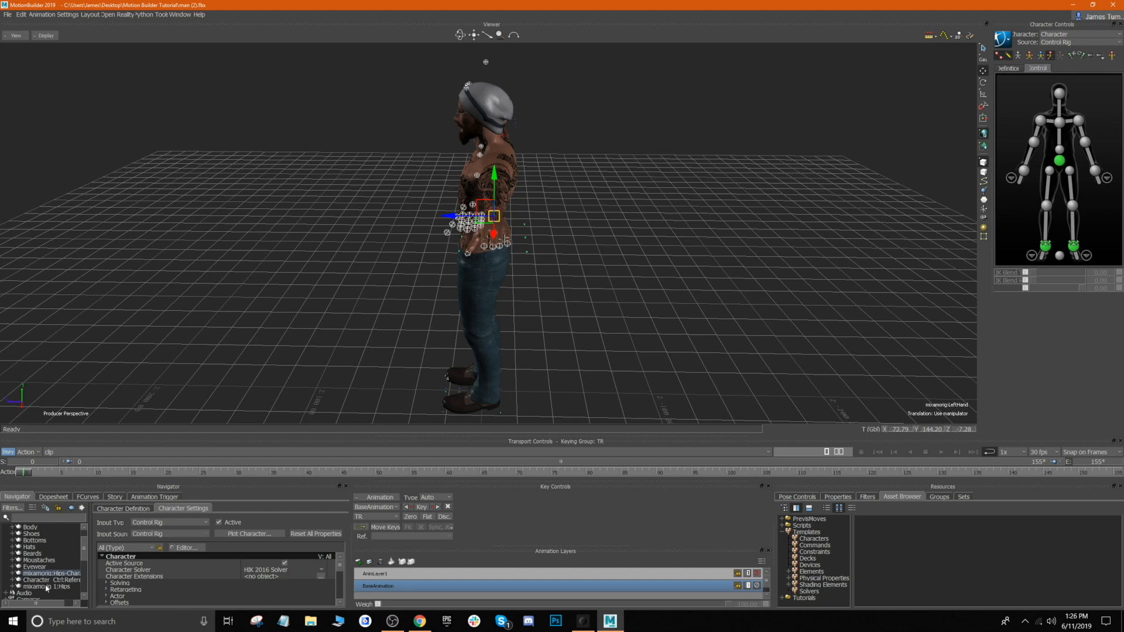
pyautogui.click(63, 587)
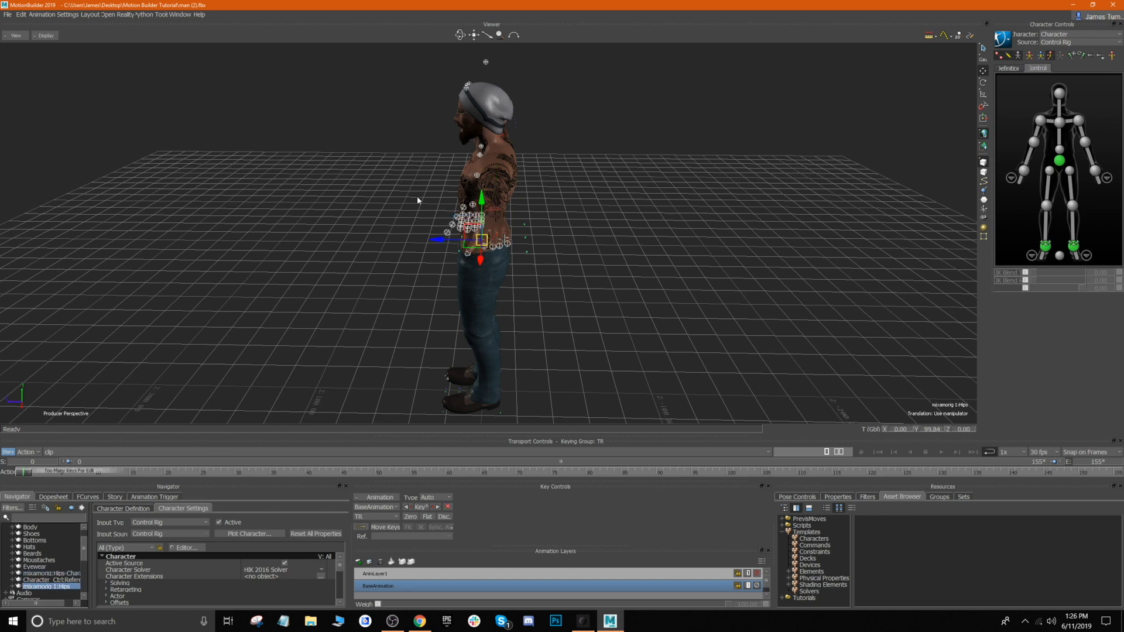
pyautogui.moveTo(450, 250); pyautogui.dragTo(540, 184)
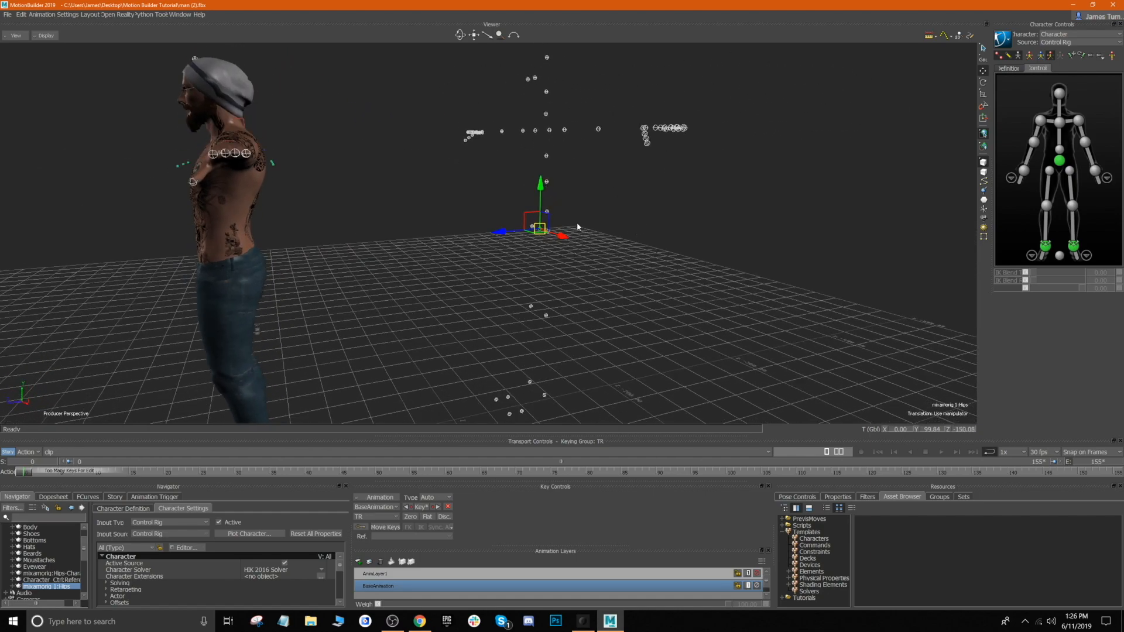
pyautogui.moveTo(581, 250)
pyautogui.keyDown('ctrl'); pyautogui.keyDown('shift'); pyautogui.mouseDown()
pyautogui.moveTo(565, 223)
pyautogui.moveTo(607, 334)
pyautogui.moveTo(591, 333)
pyautogui.mouseUp(); pyautogui.keyUp('shift'); pyautogui.keyUp('ctrl')
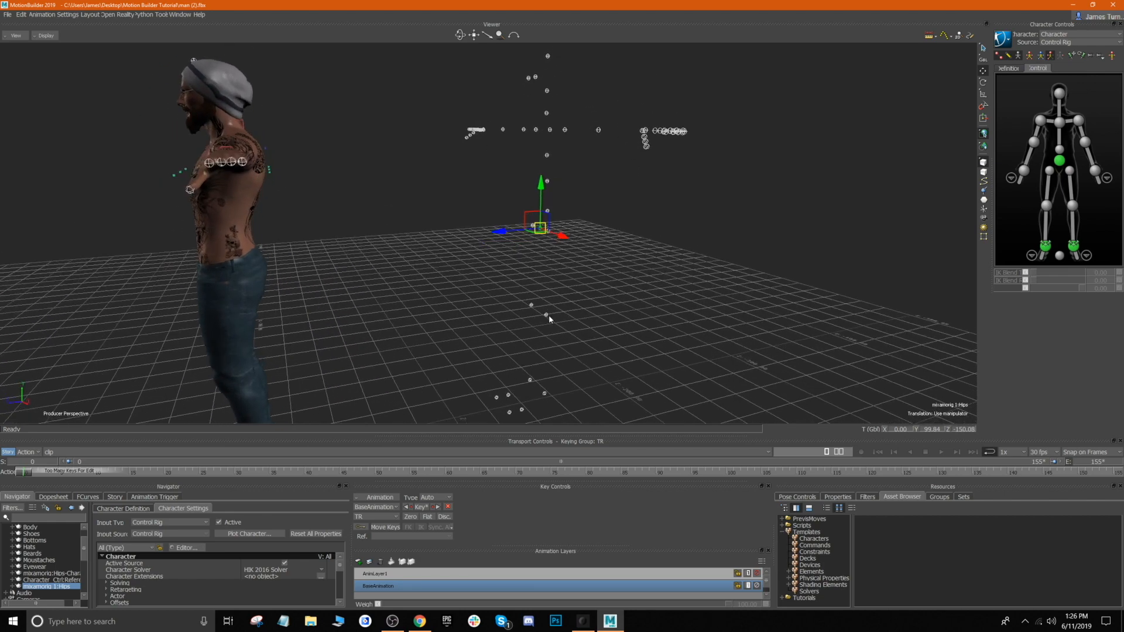
pyautogui.moveTo(588, 311)
pyautogui.keyDown('ctrl'); pyautogui.keyDown('shift'); pyautogui.mouseDown()
pyautogui.moveTo(597, 328)
pyautogui.moveTo(804, 247)
pyautogui.moveTo(659, 294)
pyautogui.moveTo(657, 307)
pyautogui.moveTo(668, 302)
pyautogui.mouseUp(); pyautogui.keyUp('shift'); pyautogui.keyUp('ctrl')
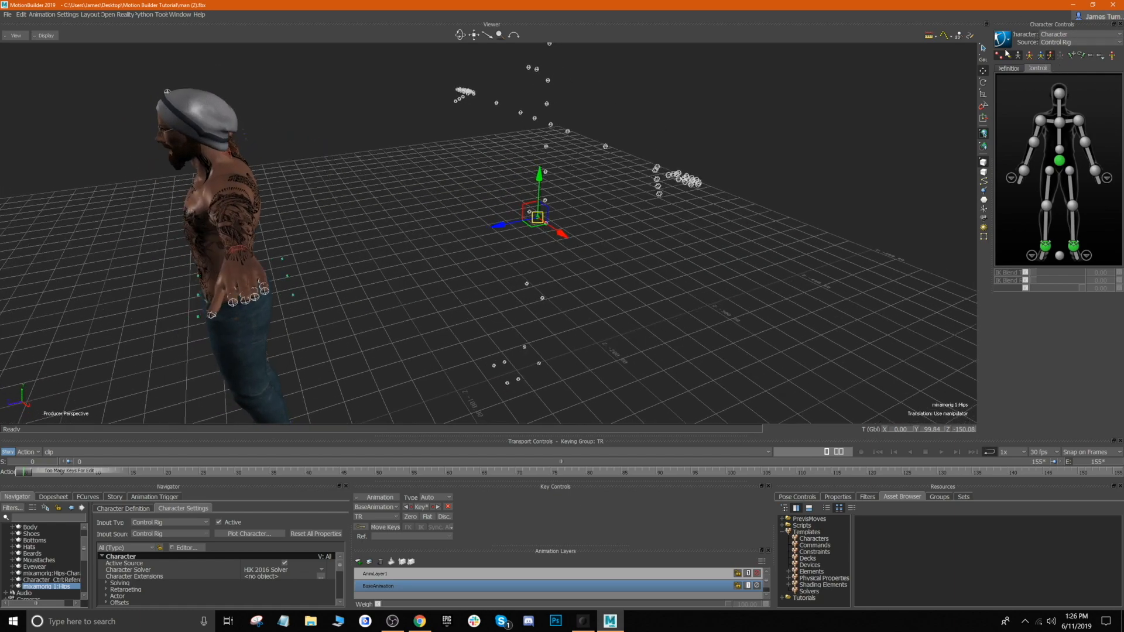
# Step: Set the current character to None and start a new skeleton definition for the imported motion skeleton
pyautogui.click(1062, 35)
pyautogui.click(1052, 42)
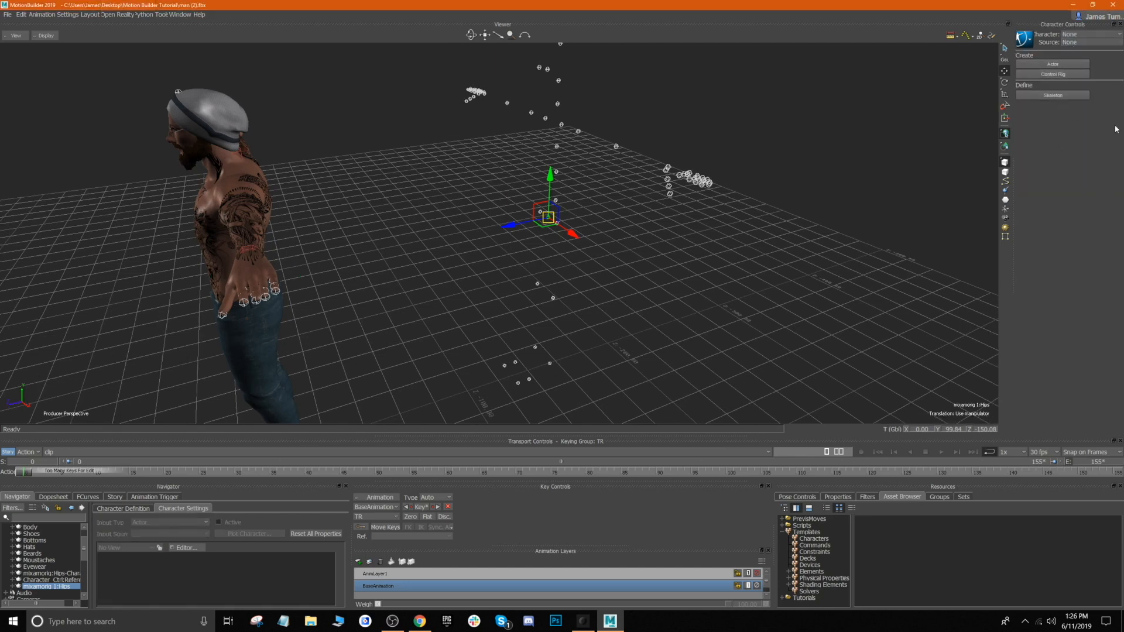
pyautogui.click(1058, 101)
pyautogui.click(531, 338)
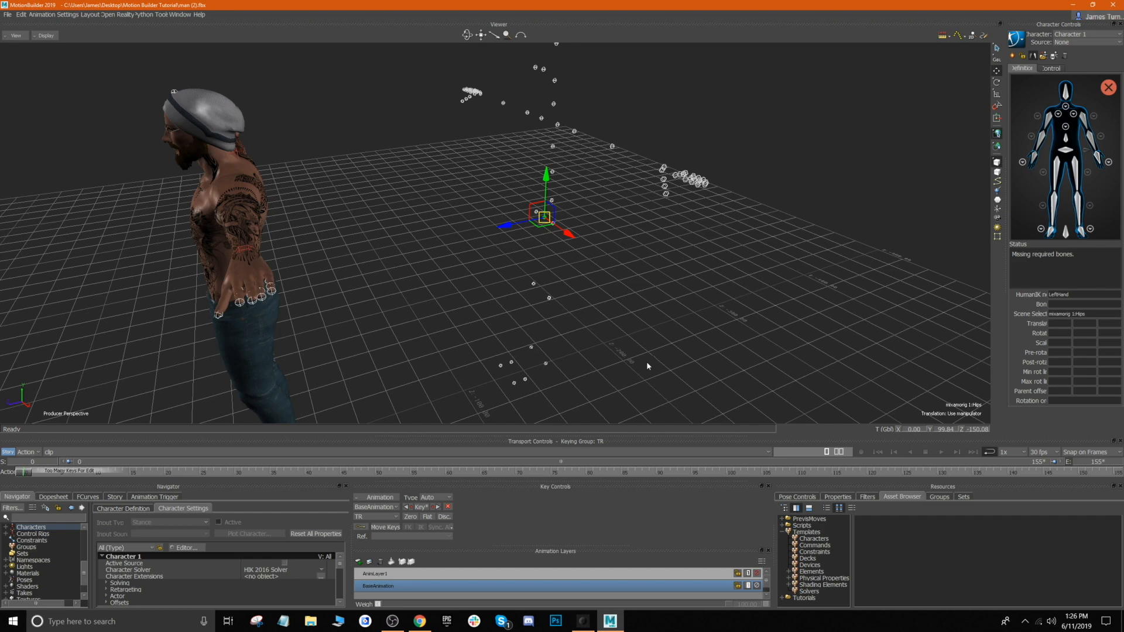
# Step: Assign the imported skeleton's LeftToeBase bone in the detailed left foot definition
pyautogui.scroll(5, 649, 363)
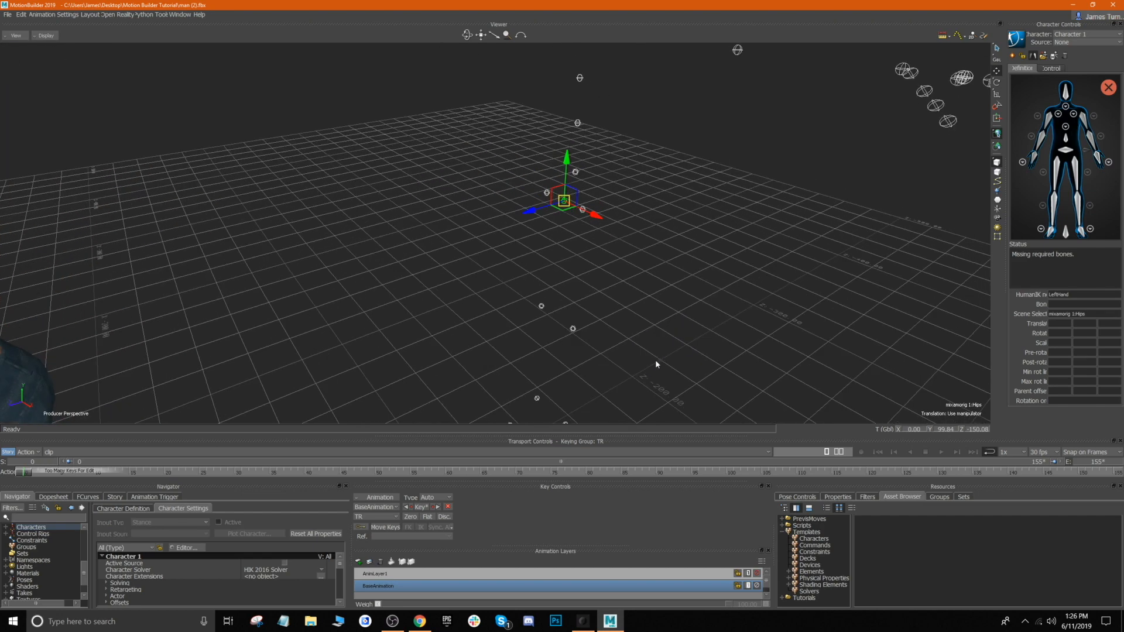
pyautogui.scroll(6, 655, 360)
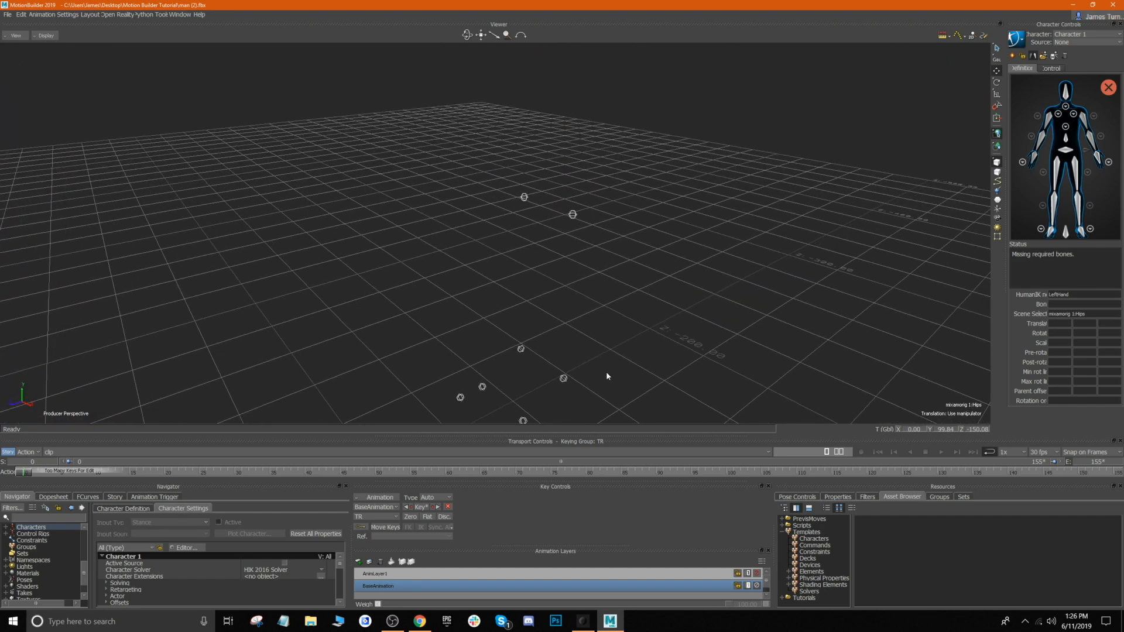
pyautogui.keyDown('shift'); pyautogui.moveTo(606, 371); pyautogui.dragTo(543, 349); pyautogui.keyUp('shift')
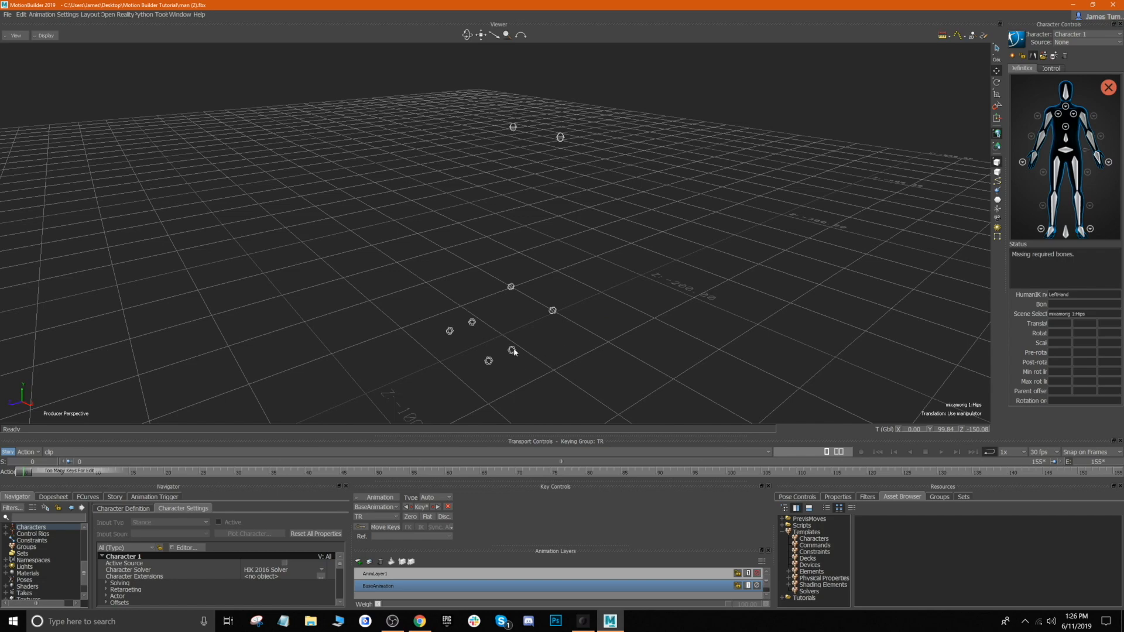
pyautogui.click(512, 350)
pyautogui.click(1089, 229)
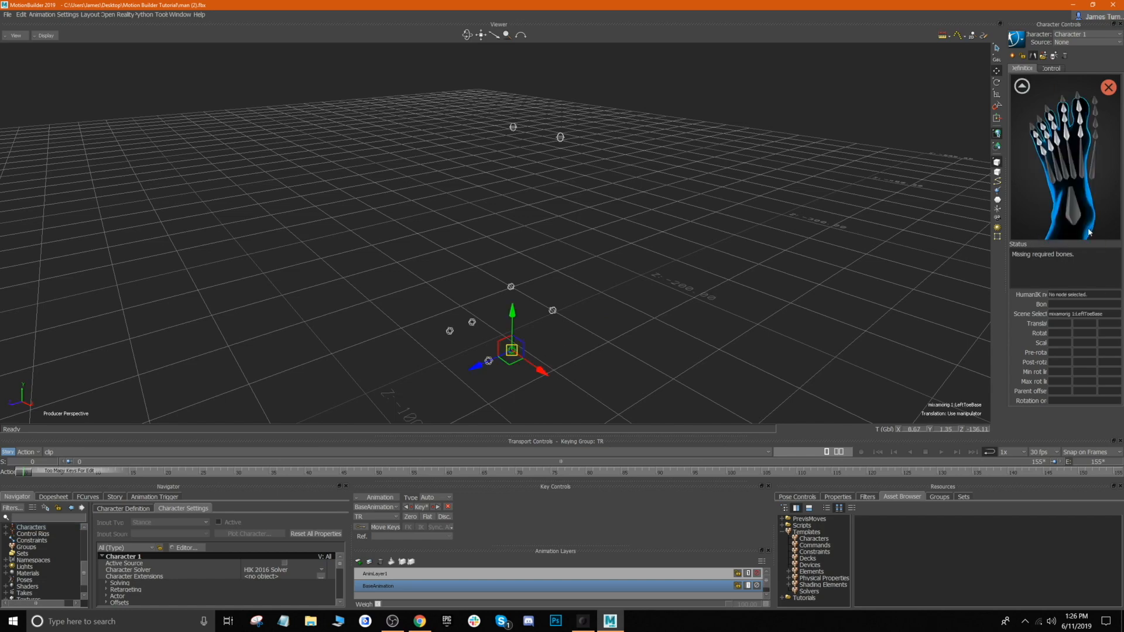
pyautogui.rightClick(1064, 210)
pyautogui.click(1010, 218)
# Step: Assign the imported LeftFoot, LeftLeg and LeftUpLeg bones to the matching left leg slots in the full-body definition
pyautogui.click(552, 310)
pyautogui.click(1022, 87)
pyautogui.click(560, 137)
pyautogui.keyDown('shift'); pyautogui.moveTo(560, 137); pyautogui.dragTo(540, 186); pyautogui.keyUp('shift')
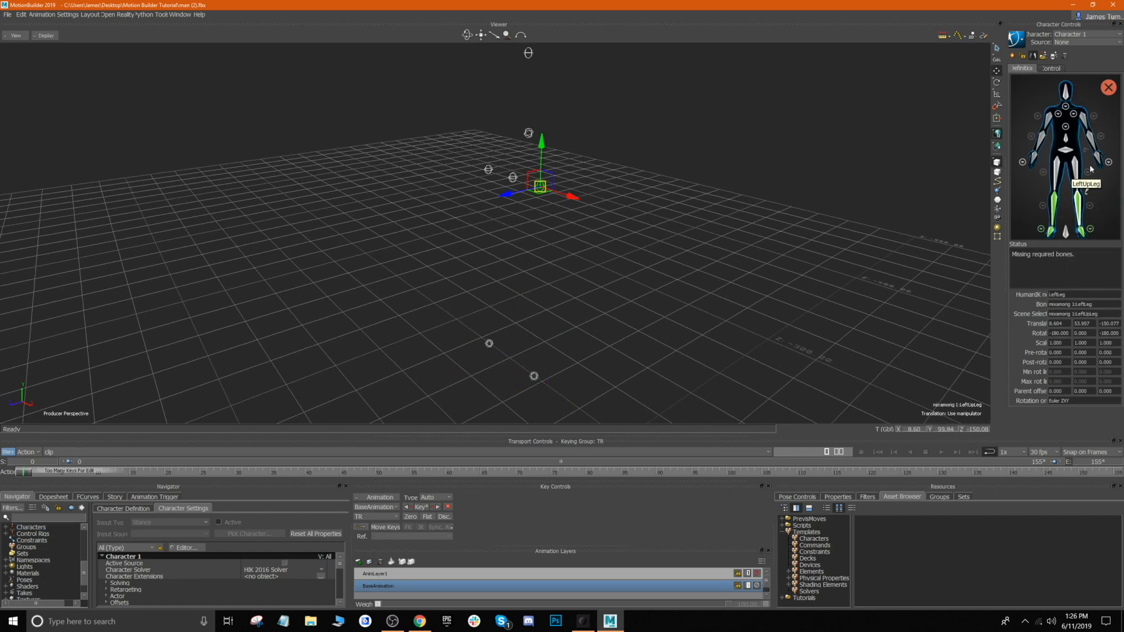
# Step: Assign the imported skeleton's Hips bone to the hips slot and its lowest spine bone to the main spine slot
pyautogui.click(513, 177)
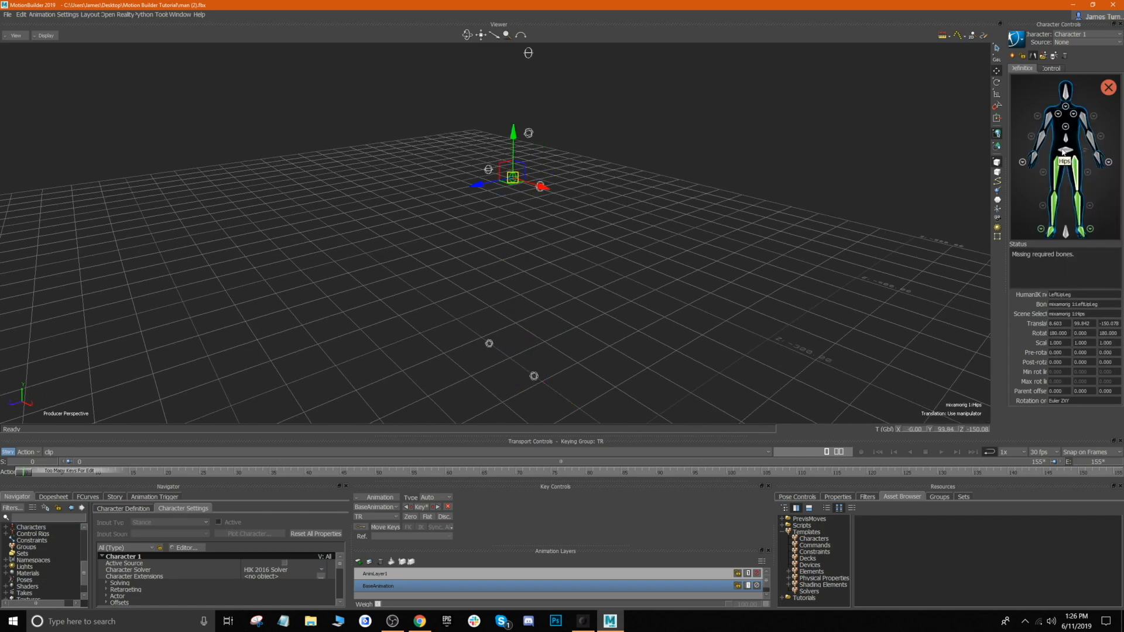
pyautogui.click(528, 133)
pyautogui.rightClick(1066, 138)
pyautogui.click(1070, 143)
# Step: Assign the two upper spine bones to the detailed spine chain of the new character and return to the full-body definition
pyautogui.click(1066, 126)
pyautogui.keyDown('shift'); pyautogui.moveTo(528, 133); pyautogui.dragTo(538, 312); pyautogui.keyUp('shift')
pyautogui.click(539, 244)
pyautogui.click(1021, 87)
pyautogui.click(539, 178)
pyautogui.rightClick(1065, 192)
pyautogui.click(1070, 199)
pyautogui.click(1022, 87)
# Step: Assign the imported skeleton's neck, head and LeftShoulder bones to their matching slots in the new character definition
pyautogui.keyDown('shift'); pyautogui.moveTo(728, 142); pyautogui.dragTo(730, 328); pyautogui.keyUp('shift')
pyautogui.click(542, 251)
pyautogui.click(1066, 106)
pyautogui.click(1073, 114)
pyautogui.click(1021, 87)
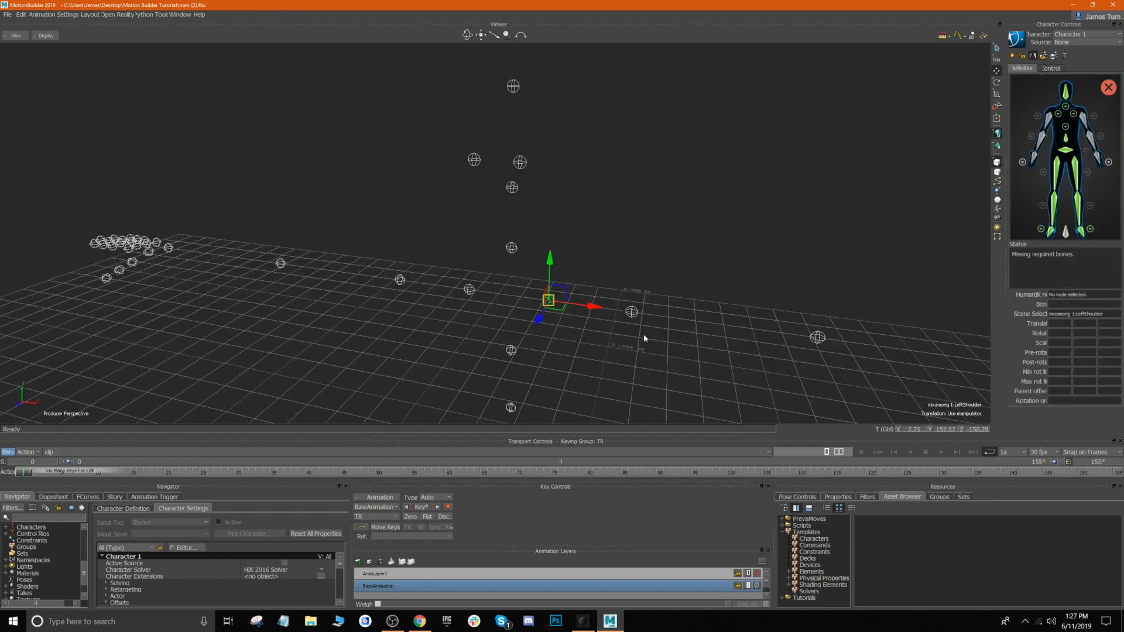
# Step: Assign the imported skeleton's left upper arm, forearm and LeftHand bones to the matching left arm slots
pyautogui.click(632, 311)
pyautogui.click(818, 338)
pyautogui.keyDown('shift'); pyautogui.moveTo(960, 321); pyautogui.dragTo(795, 286); pyautogui.keyUp('shift')
pyautogui.click(799, 313)
pyautogui.rightClick(1098, 157)
pyautogui.click(1072, 163)
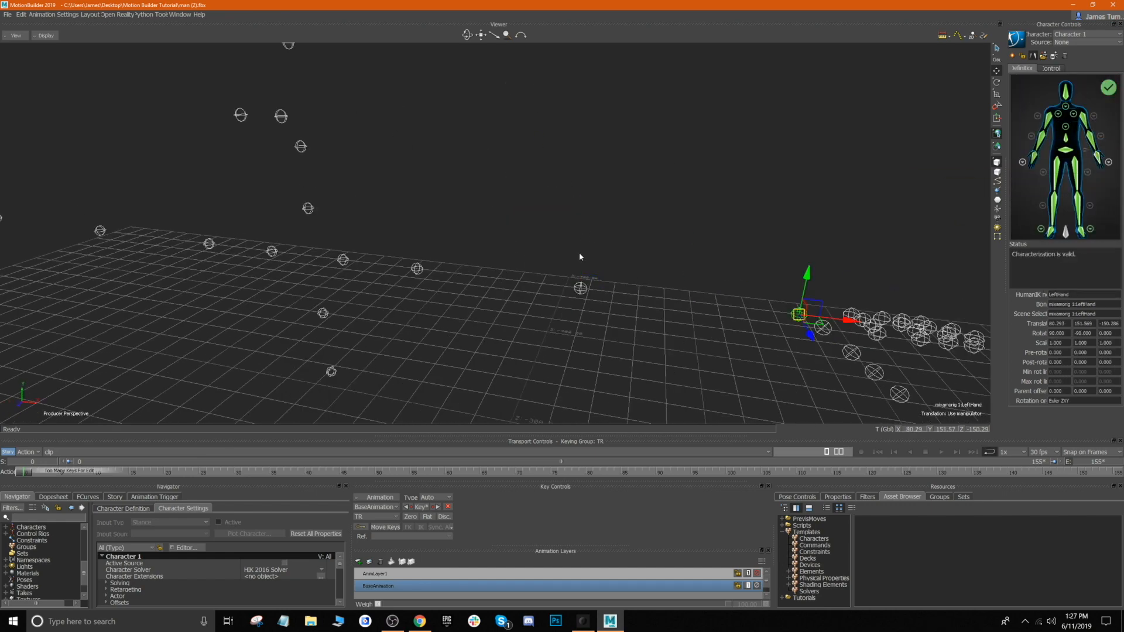
# Step: Create a biped control rig for Character 1, the characterized motion skeleton
pyautogui.keyDown('shift'); pyautogui.moveTo(580, 253); pyautogui.dragTo(513, 276); pyautogui.keyUp('shift')
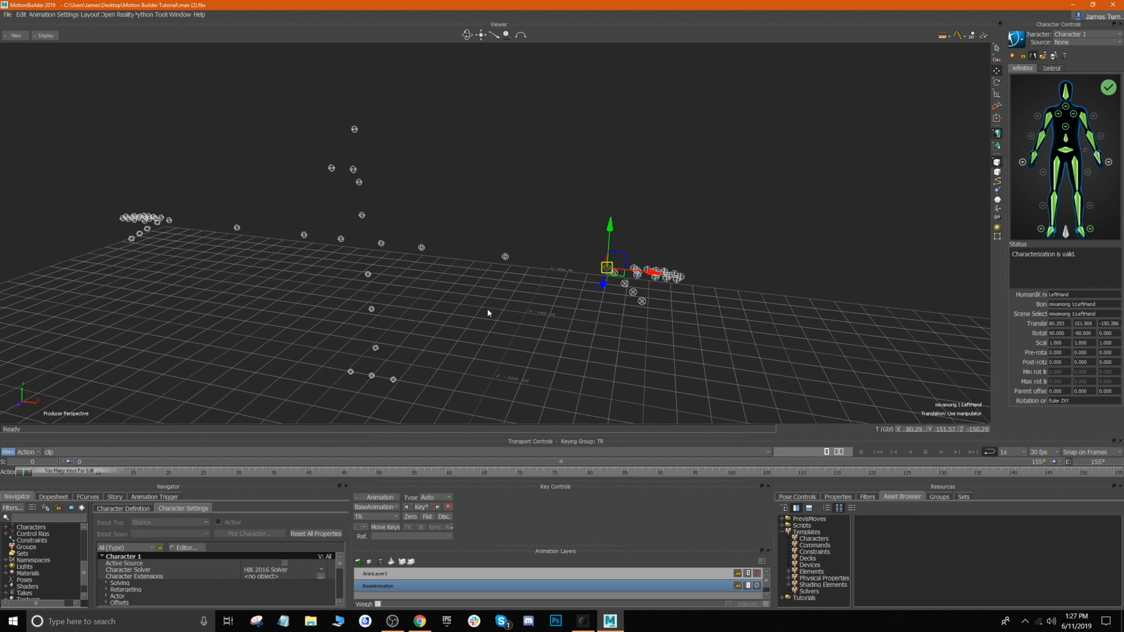
pyautogui.keyDown('ctrl'); pyautogui.keyDown('shift'); pyautogui.moveTo(488, 313); pyautogui.dragTo(505, 263); pyautogui.keyUp('shift'); pyautogui.keyUp('ctrl')
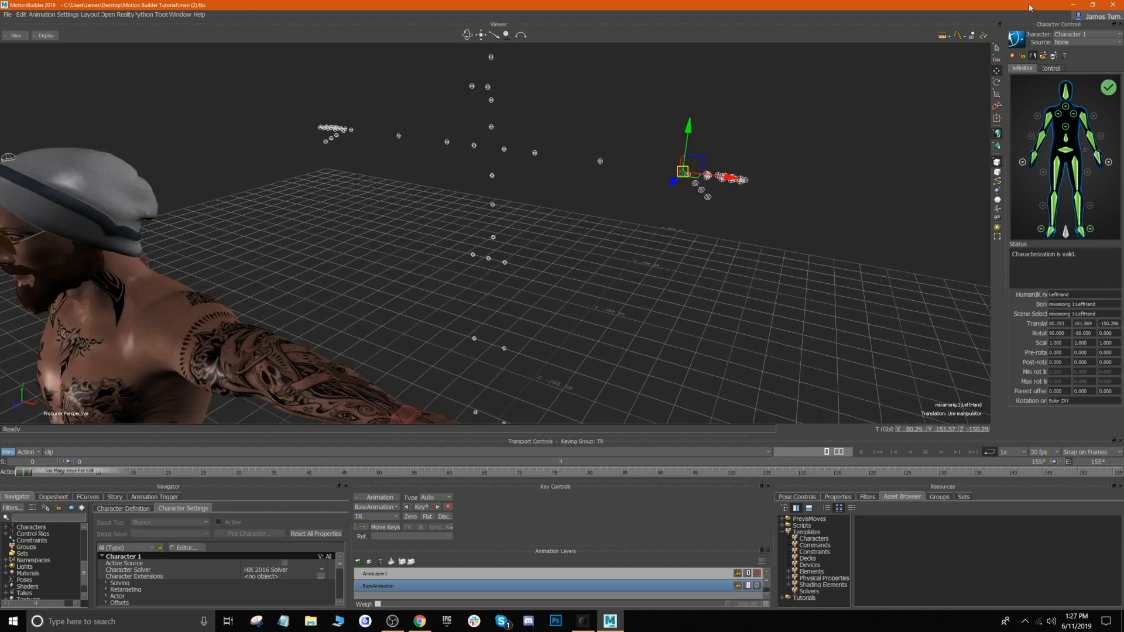
pyautogui.click(1012, 38)
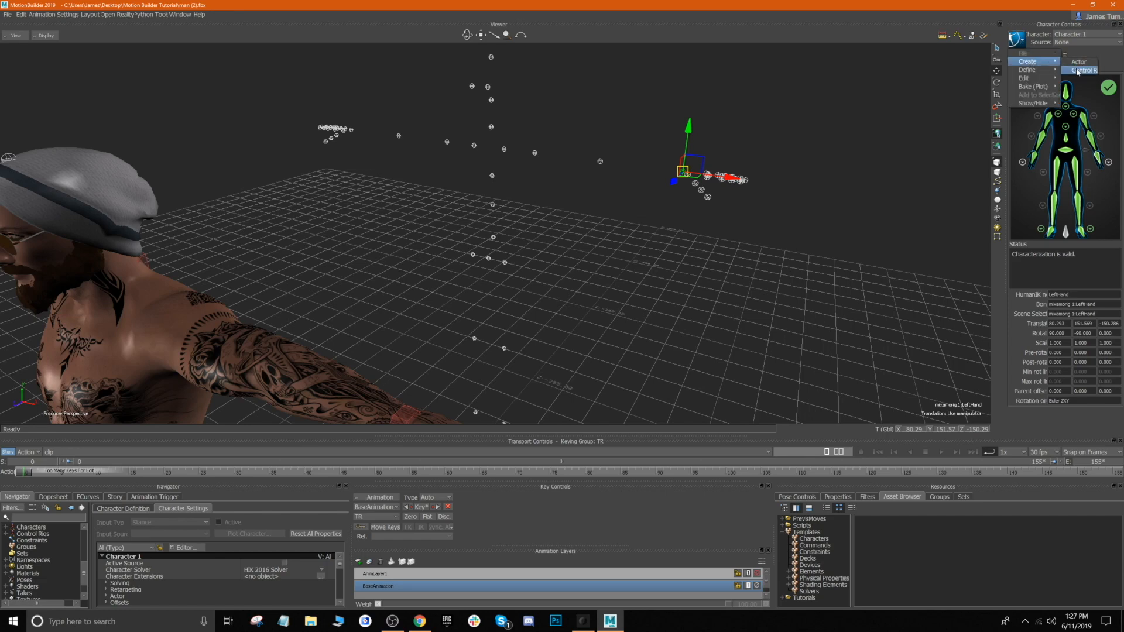
pyautogui.click(1077, 72)
pyautogui.click(511, 337)
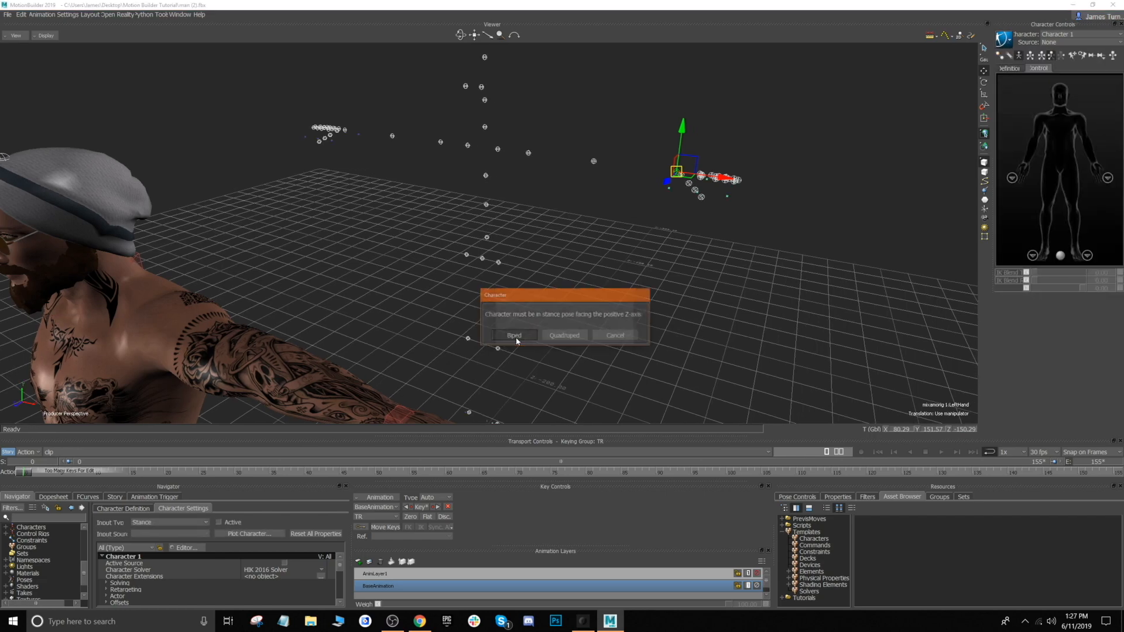
pyautogui.click(523, 335)
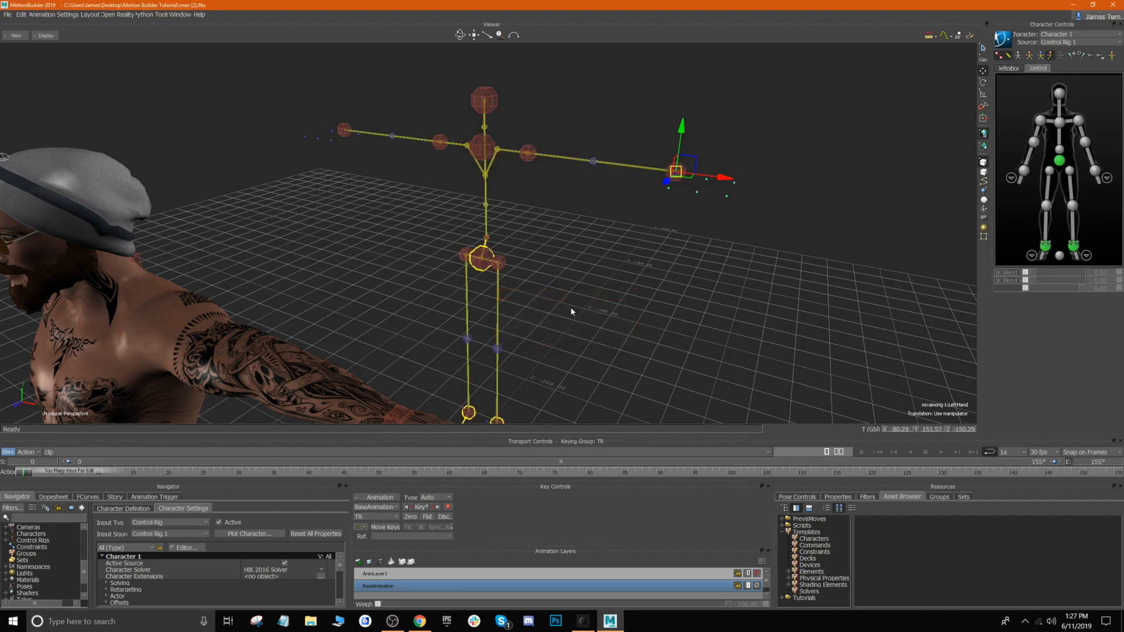
# Step: Set the input source of Character 1 to None
pyautogui.scroll(-5, 503, 314)
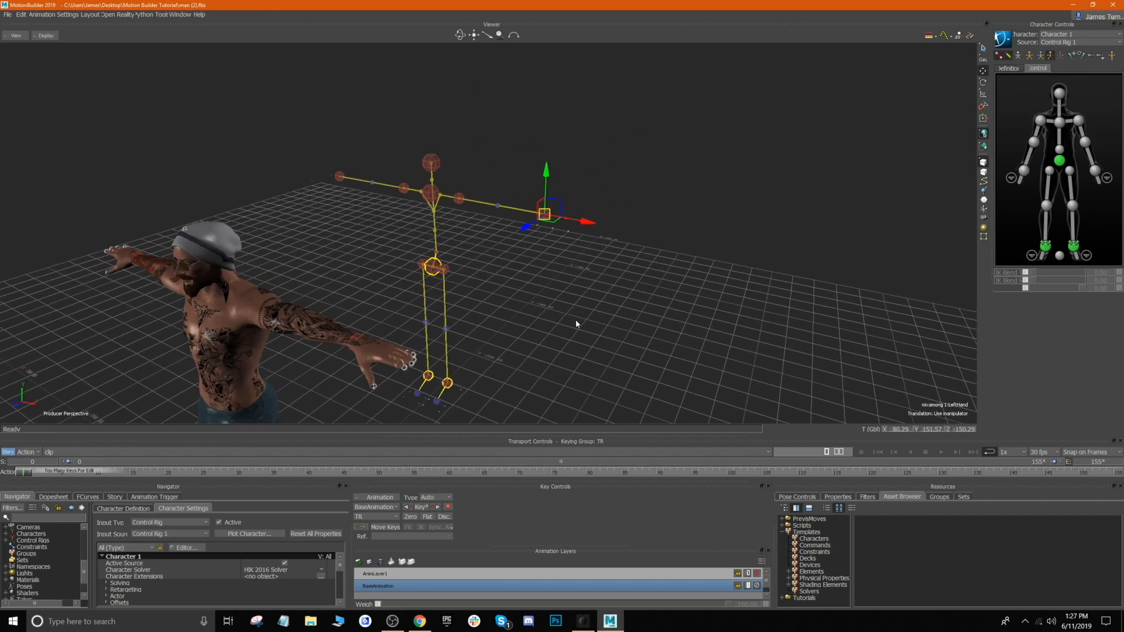
pyautogui.keyDown('shift'); pyautogui.moveTo(576, 321); pyautogui.dragTo(571, 276); pyautogui.keyUp('shift')
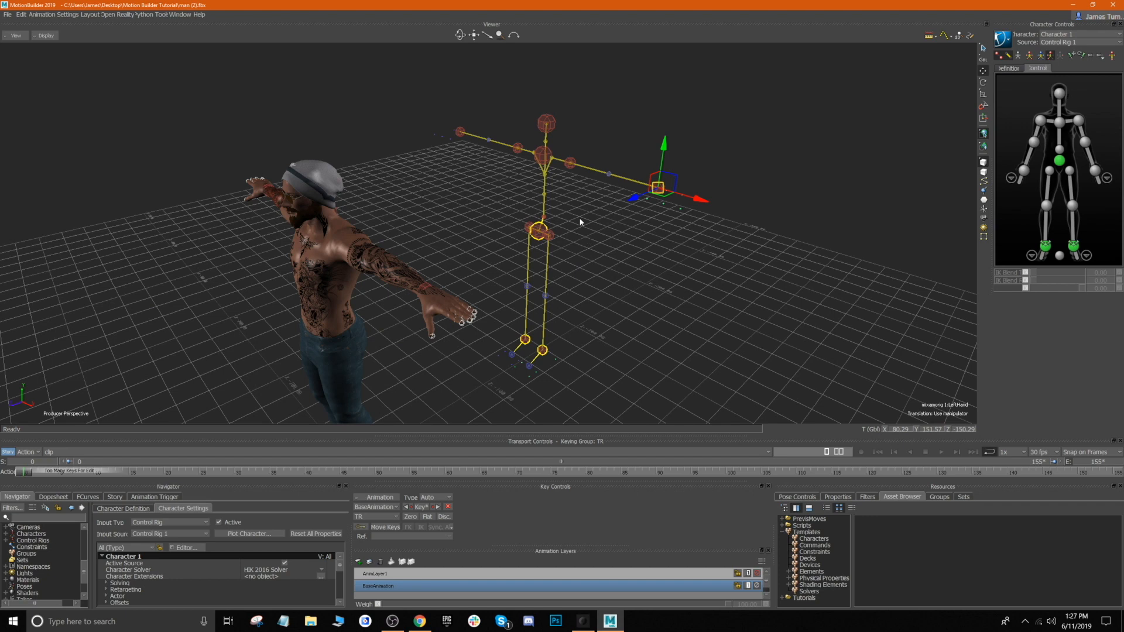
pyautogui.click(1057, 44)
pyautogui.click(1052, 50)
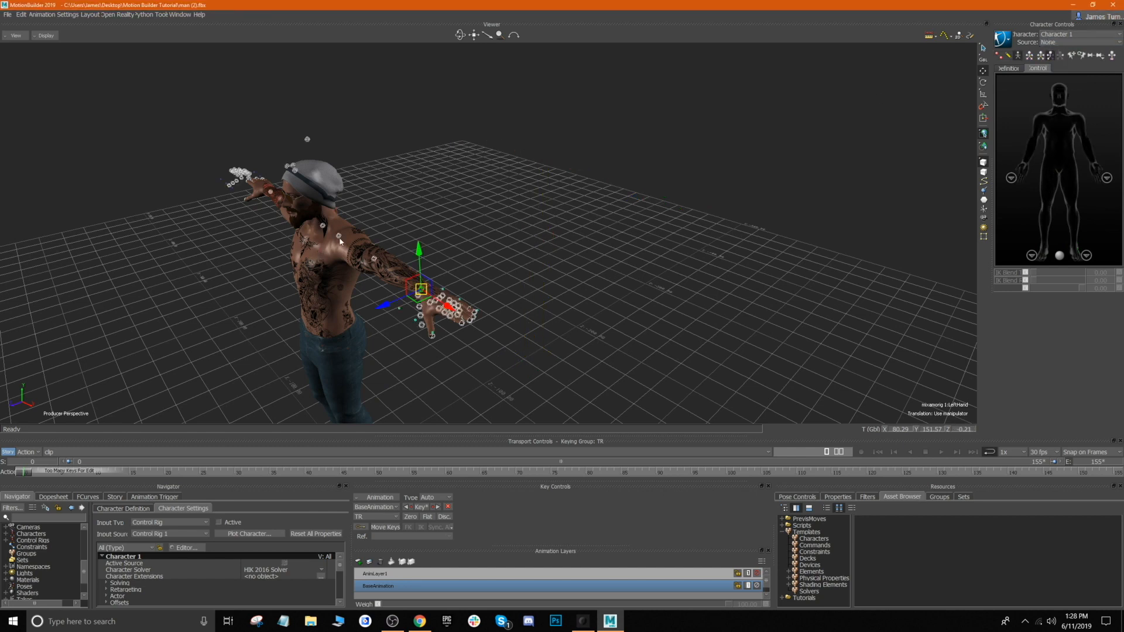
# Step: Make Character the current character and set its input source to Character 1
pyautogui.click(1071, 35)
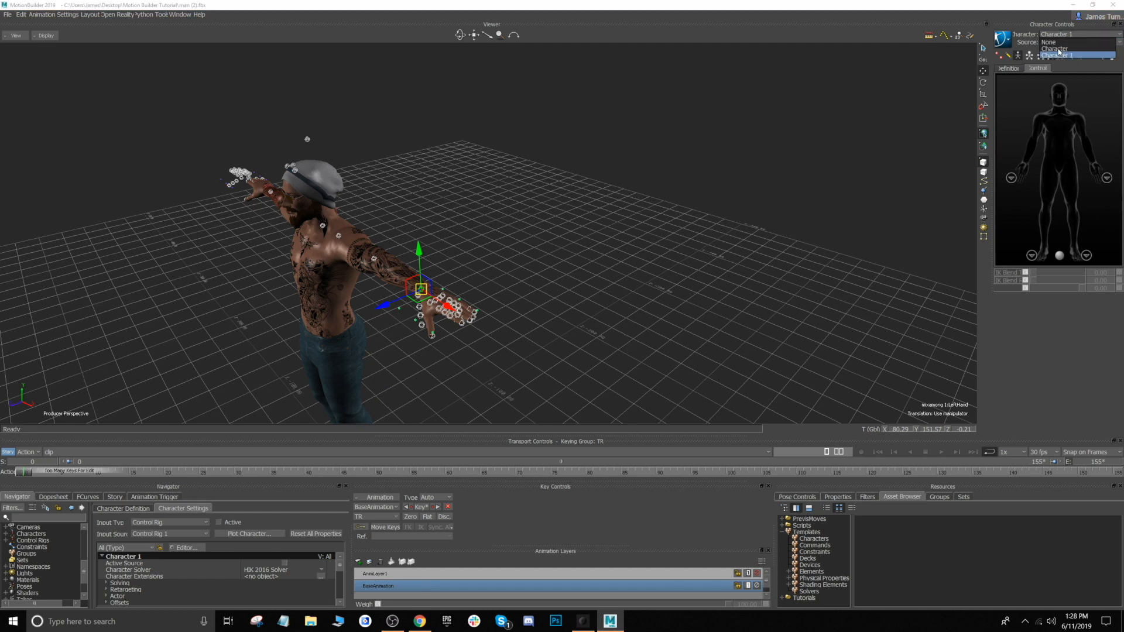
pyautogui.click(1058, 49)
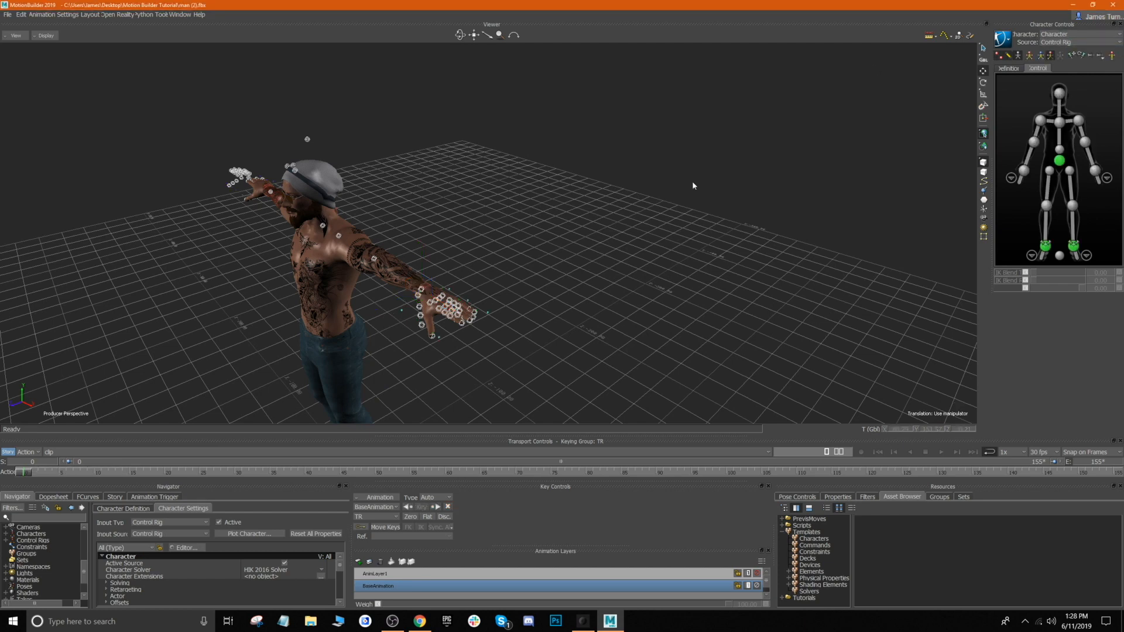
pyautogui.click(1066, 43)
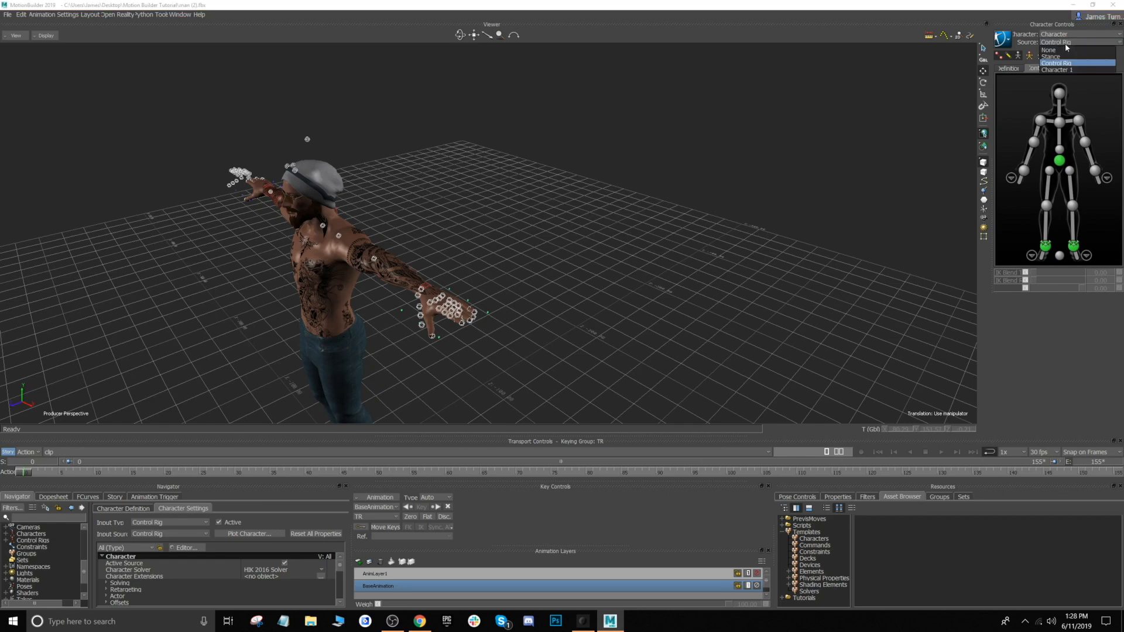
pyautogui.click(1064, 70)
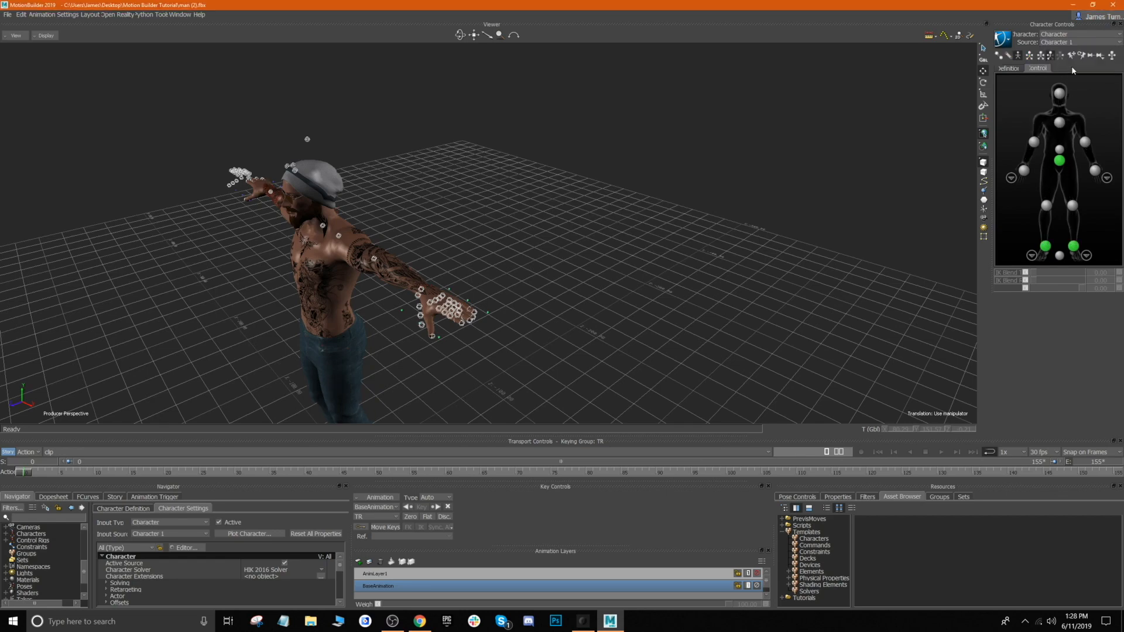
# Step: Play the animation and examine the retargeted motion on the whole character from the front
pyautogui.scroll(-5, 780, 202)
pyautogui.keyDown('shift'); pyautogui.moveTo(469, 313); pyautogui.dragTo(498, 290); pyautogui.keyUp('shift')
pyautogui.scroll(3, 498, 291)
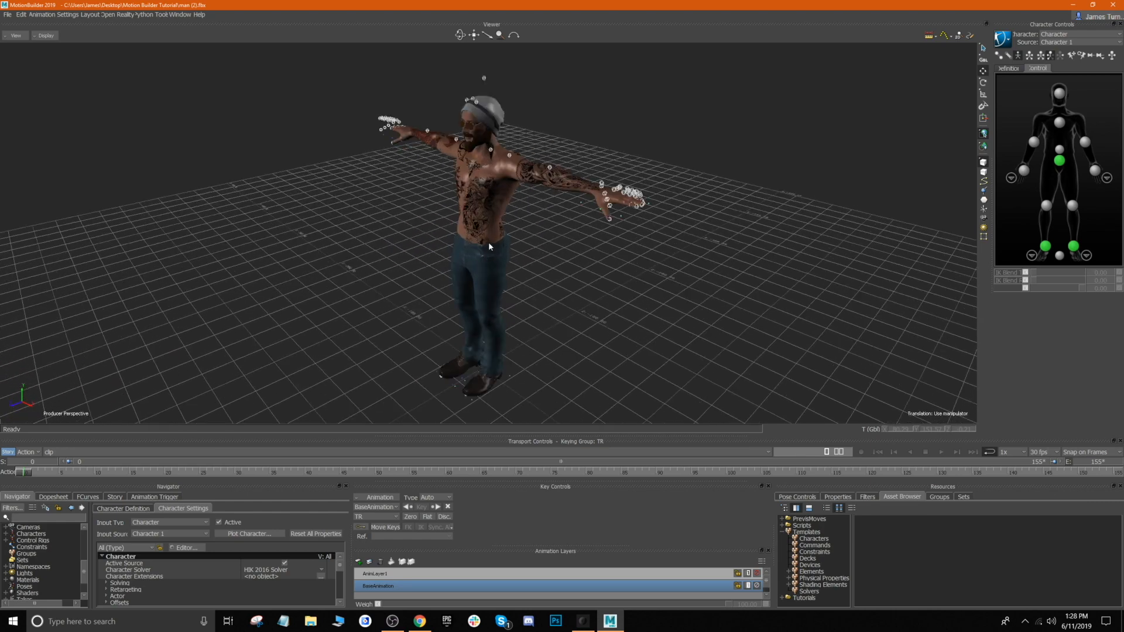
pyautogui.keyDown('ctrl'); pyautogui.keyDown('shift'); pyautogui.moveTo(454, 288); pyautogui.dragTo(484, 285); pyautogui.keyUp('shift'); pyautogui.keyUp('ctrl')
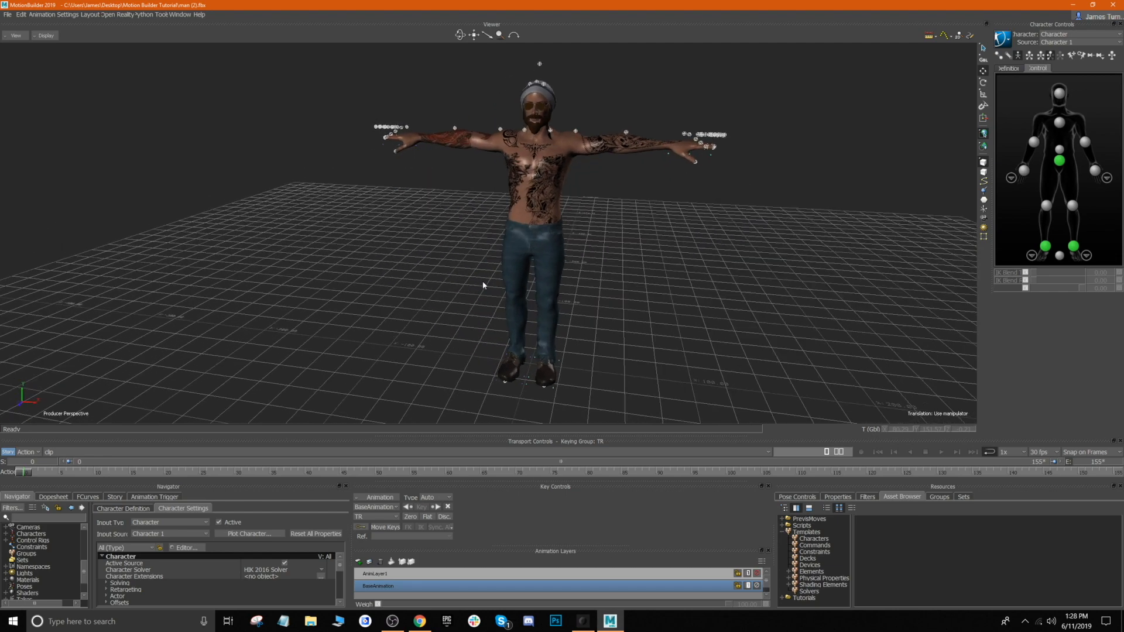
pyautogui.click(940, 452)
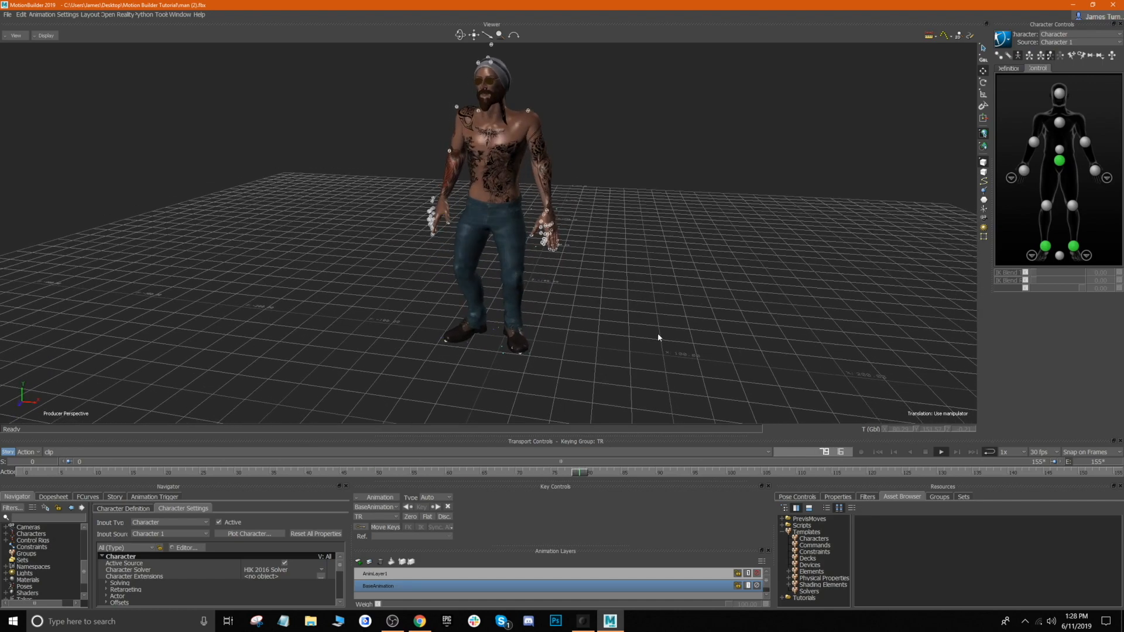
pyautogui.keyDown('shift'); pyautogui.moveTo(658, 334); pyautogui.dragTo(650, 346); pyautogui.keyUp('shift')
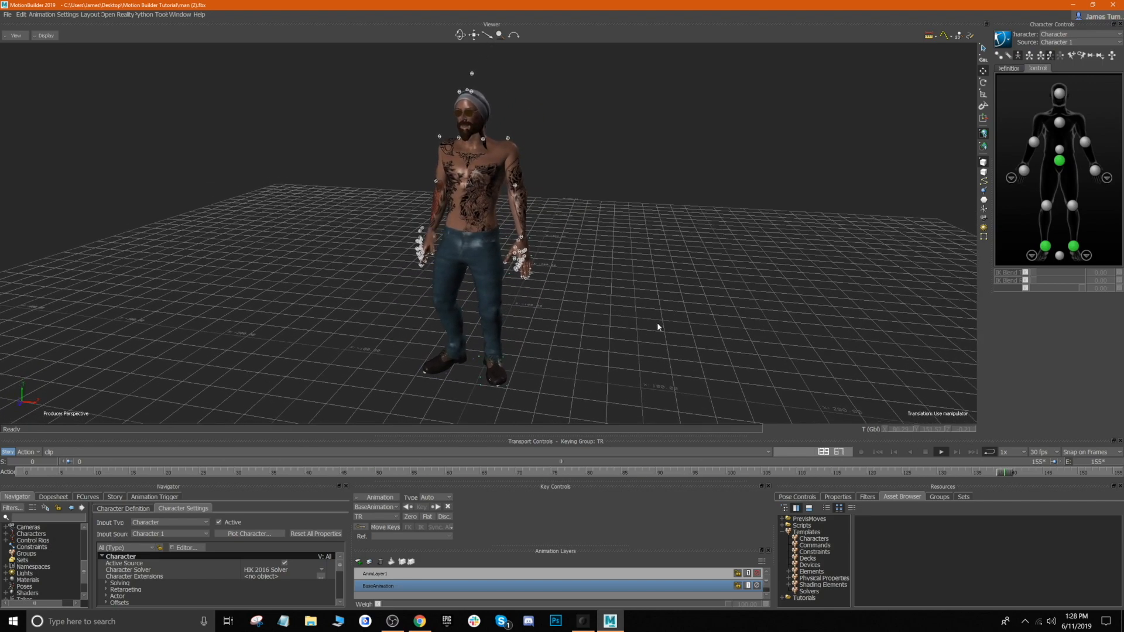